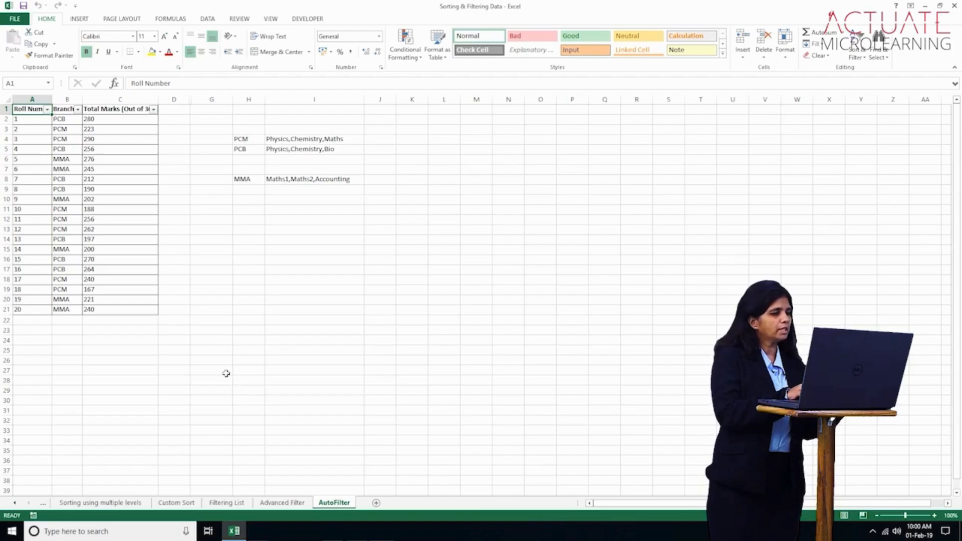
# Select the Total Marks column C1:C21 and bring up its sort settings, continuing with the current selection only
pyautogui.click(148, 312)
pyautogui.moveTo(148, 313); pyautogui.dragTo(141, 109)
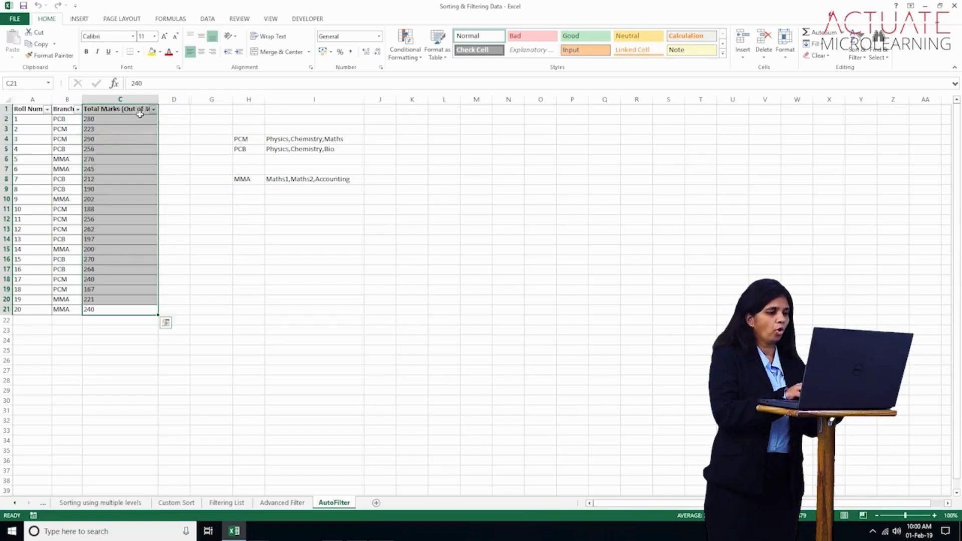
pyautogui.click(211, 21)
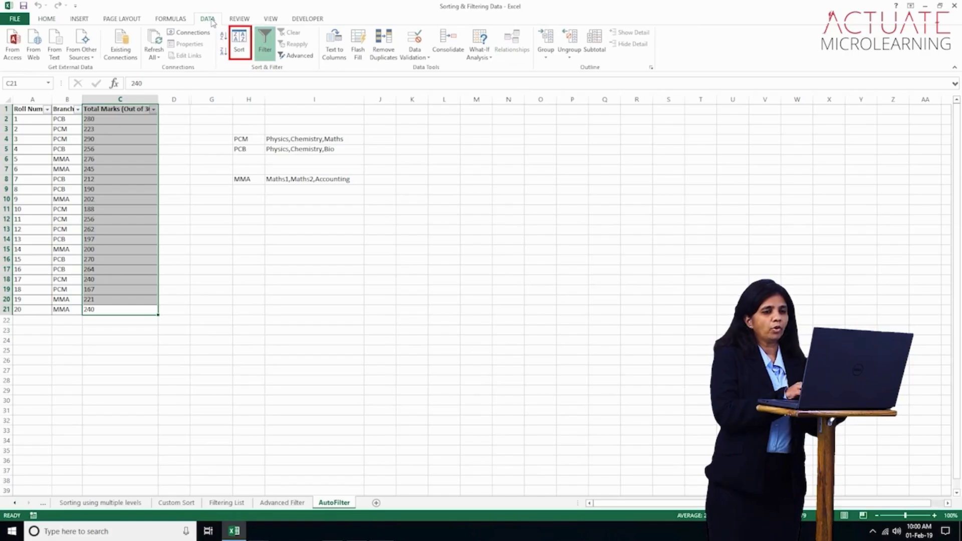
pyautogui.click(240, 59)
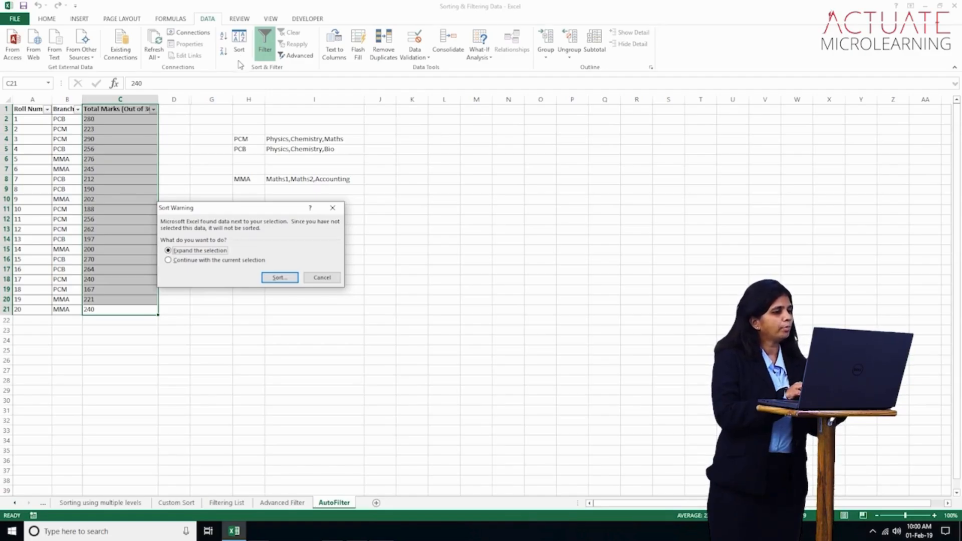
pyautogui.click(195, 265)
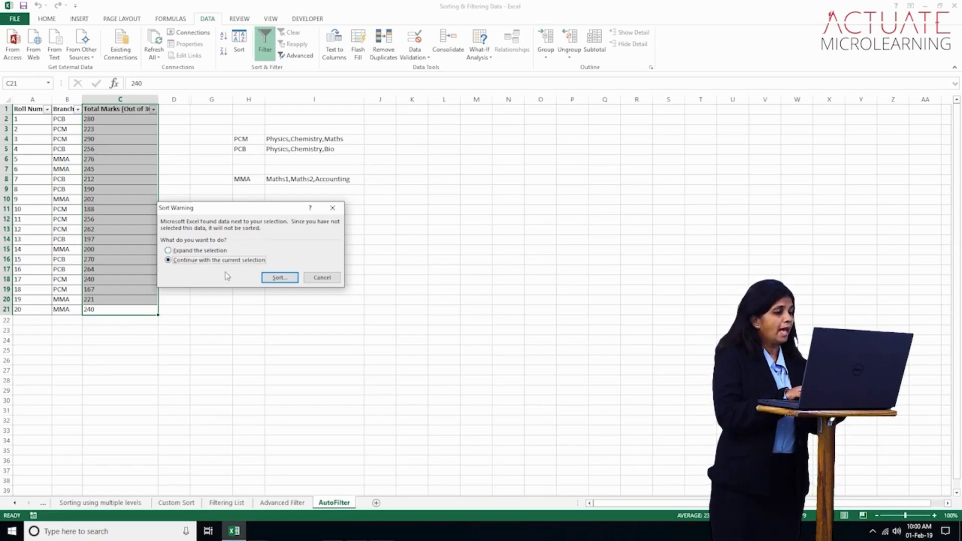
pyautogui.click(285, 280)
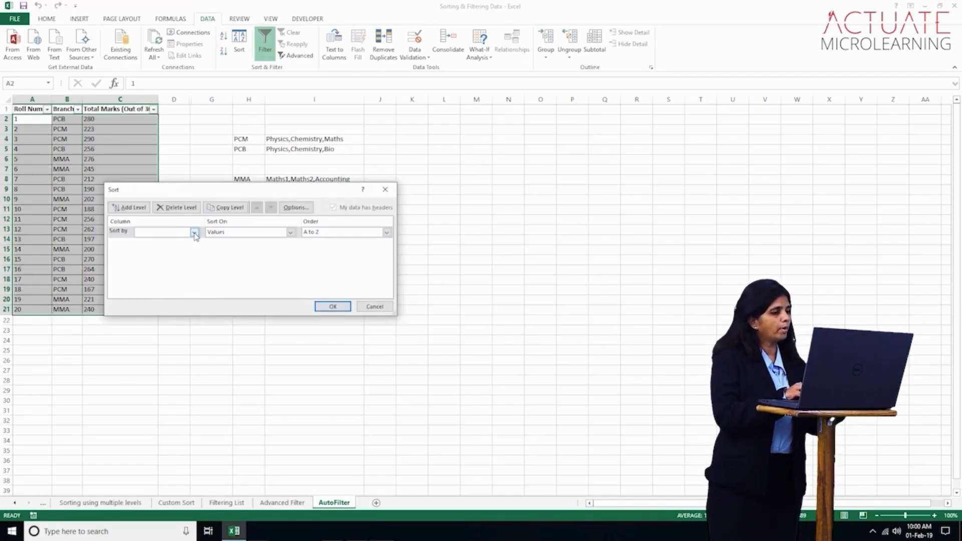
# Sort by Total Marks (Out of 300) on values, ordered Smallest to Largest, and apply the sort
pyautogui.click(194, 234)
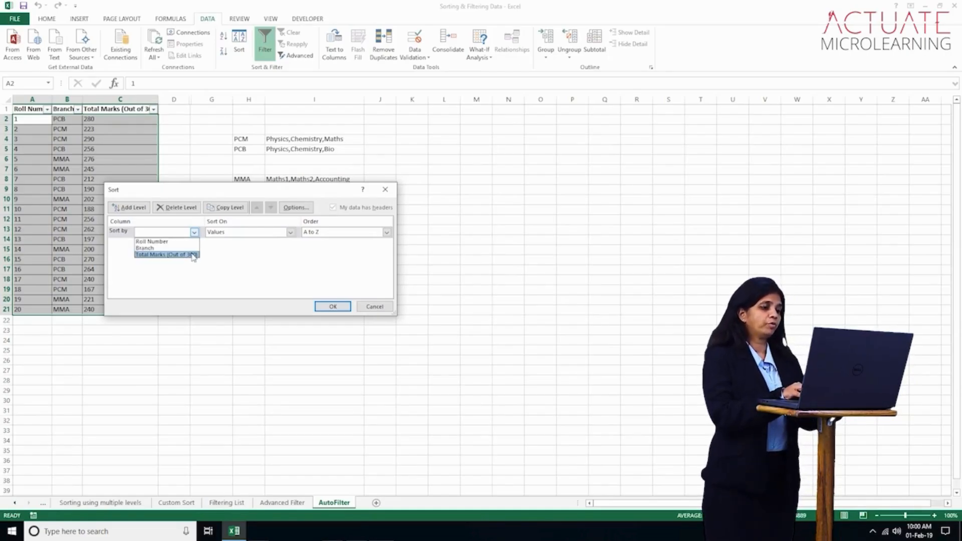
pyautogui.click(193, 256)
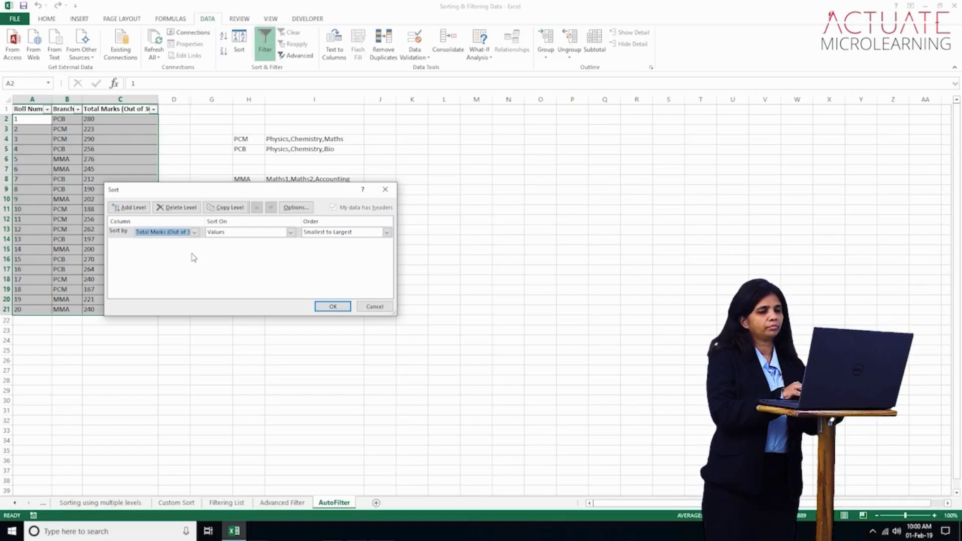
pyautogui.click(290, 233)
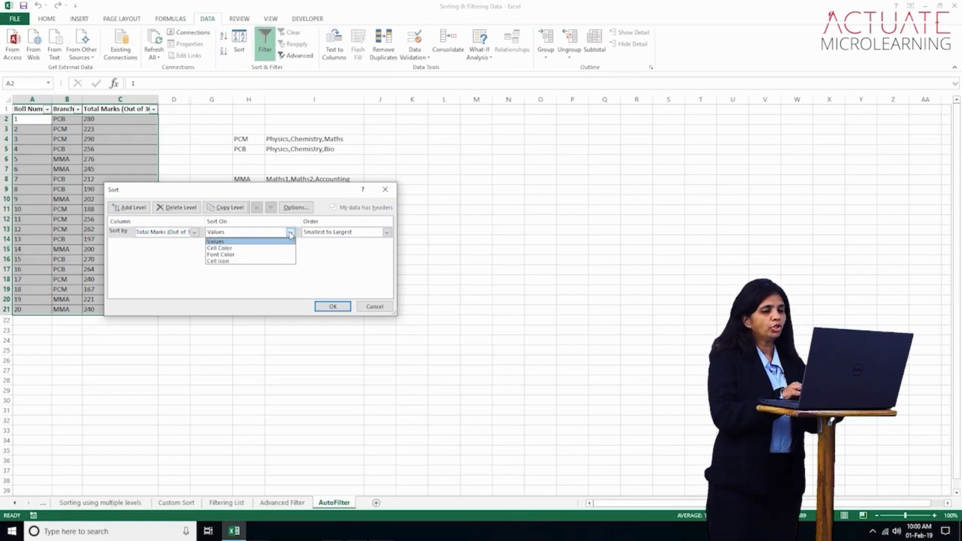
pyautogui.click(288, 241)
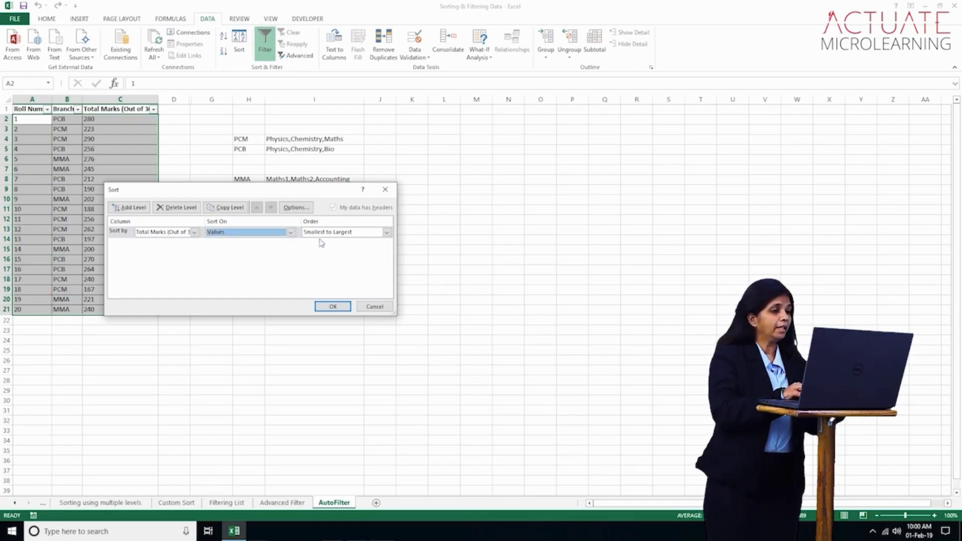
pyautogui.click(387, 233)
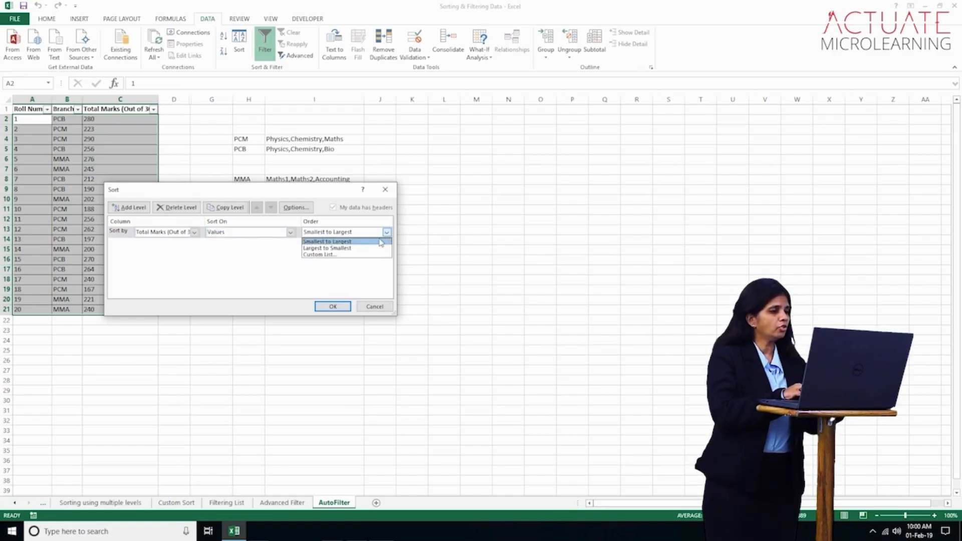
pyautogui.click(377, 241)
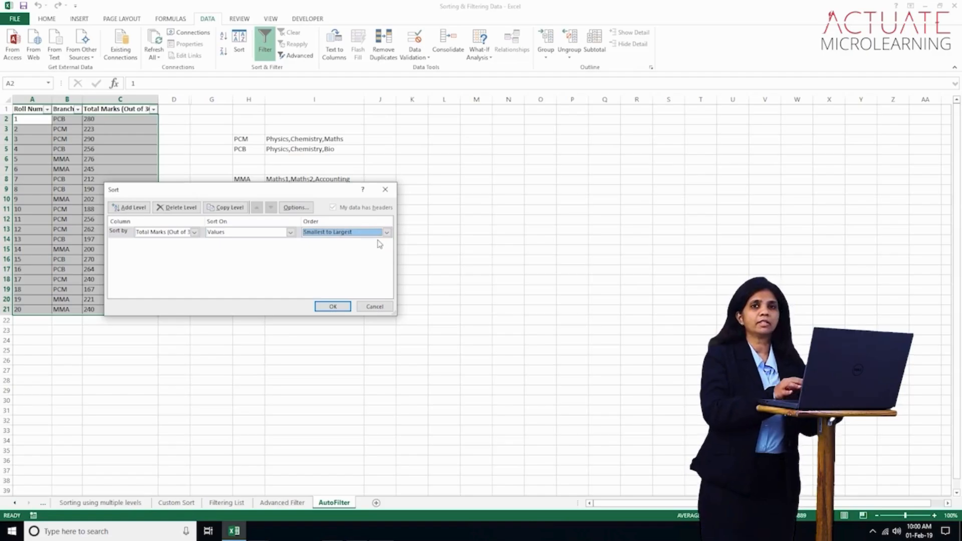
pyautogui.click(333, 307)
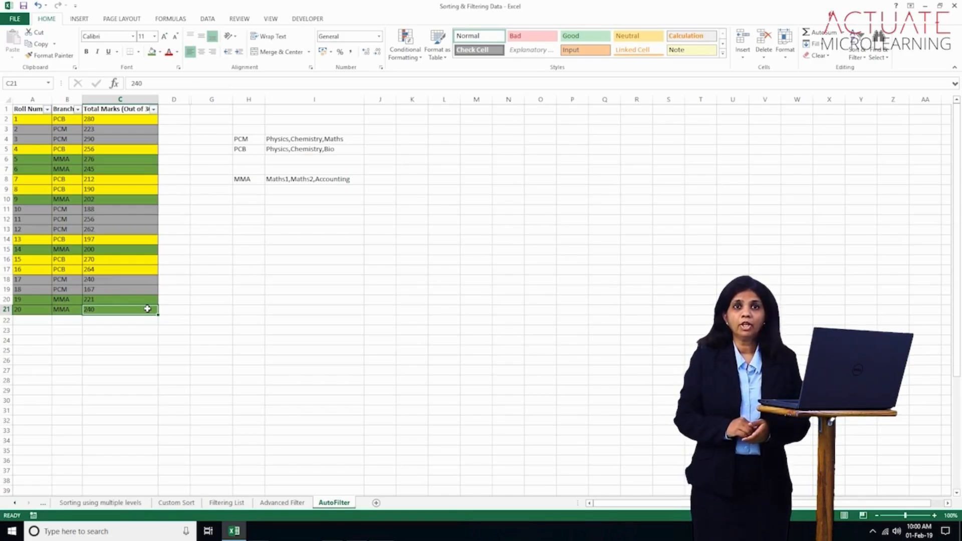
# Set up a sort of the colour-filled table A1:C21 with Branch as the first sort column
pyautogui.moveTo(147, 309); pyautogui.dragTo(25, 115)
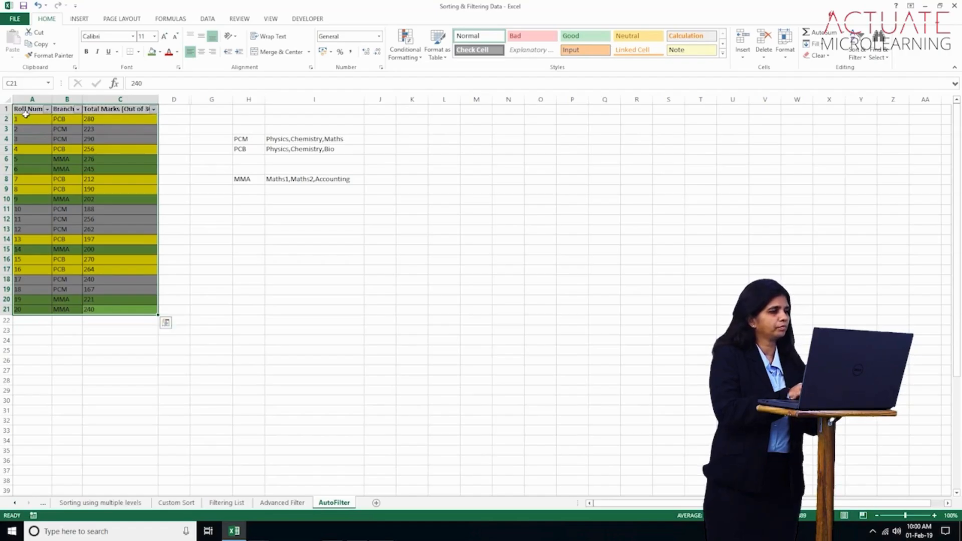
pyautogui.click(205, 19)
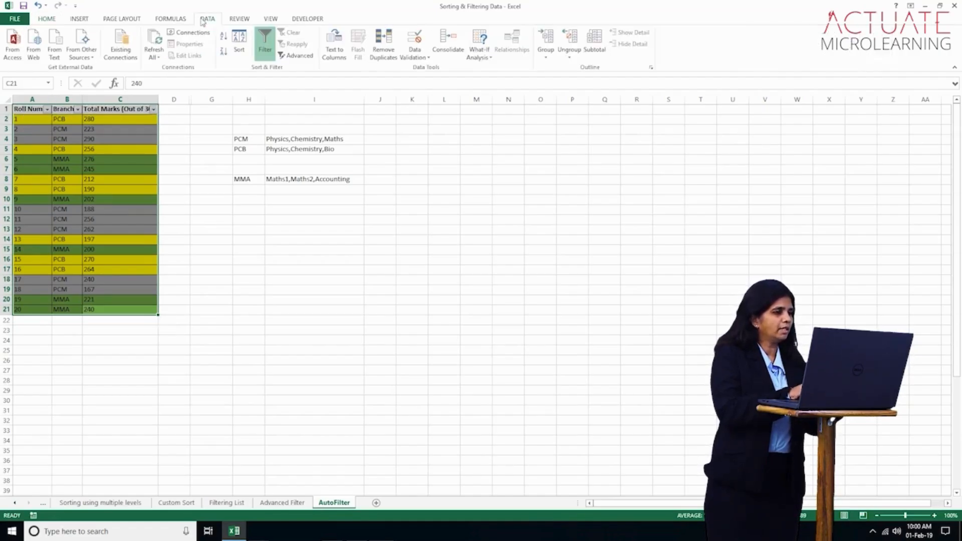
pyautogui.click(236, 52)
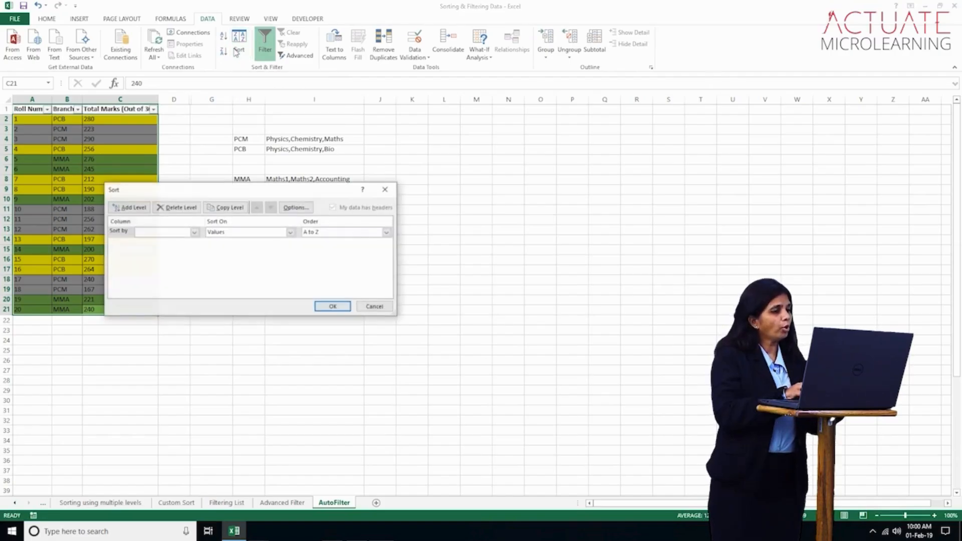
pyautogui.click(193, 232)
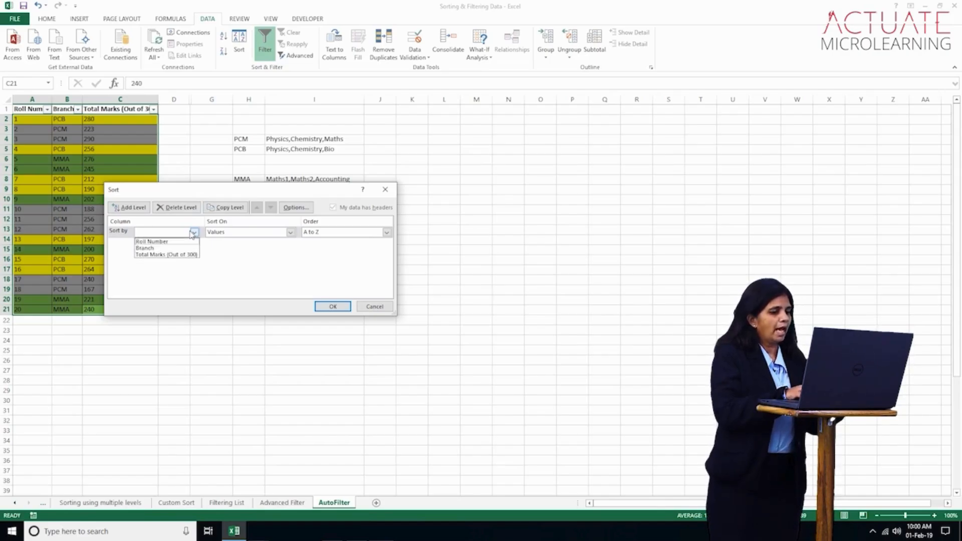
pyautogui.click(185, 248)
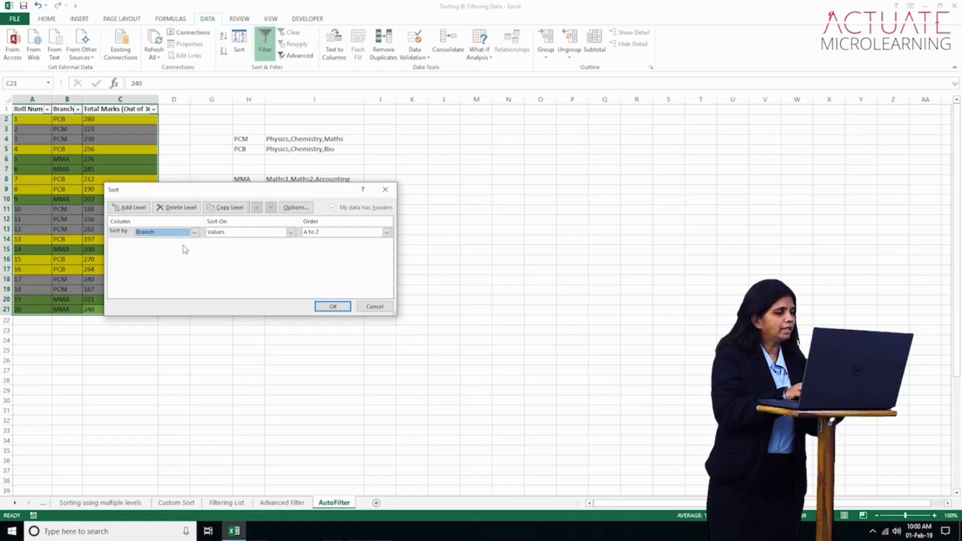
# Sort on cell color with yellow on top for Branch, gray for Roll Number and green for Total Marks, and apply it
pyautogui.click(290, 233)
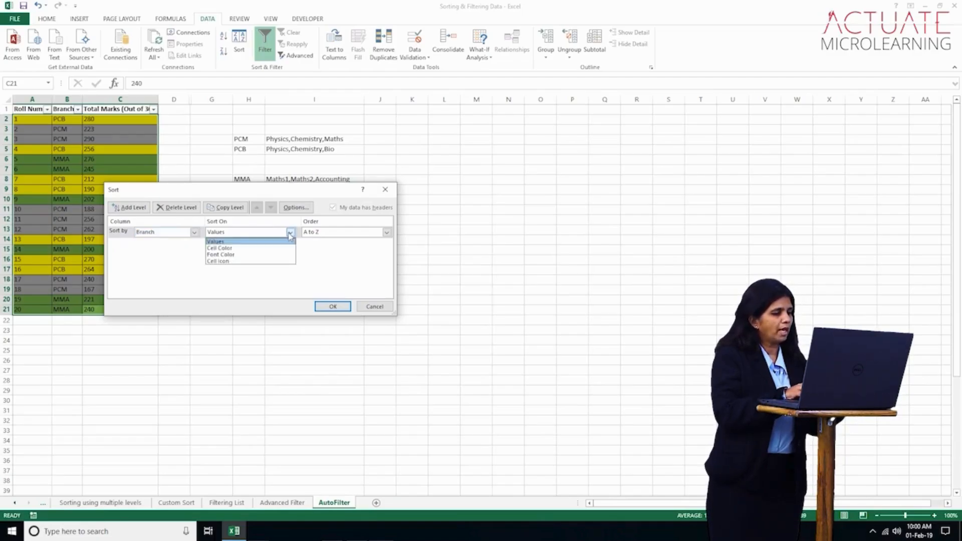
pyautogui.click(288, 249)
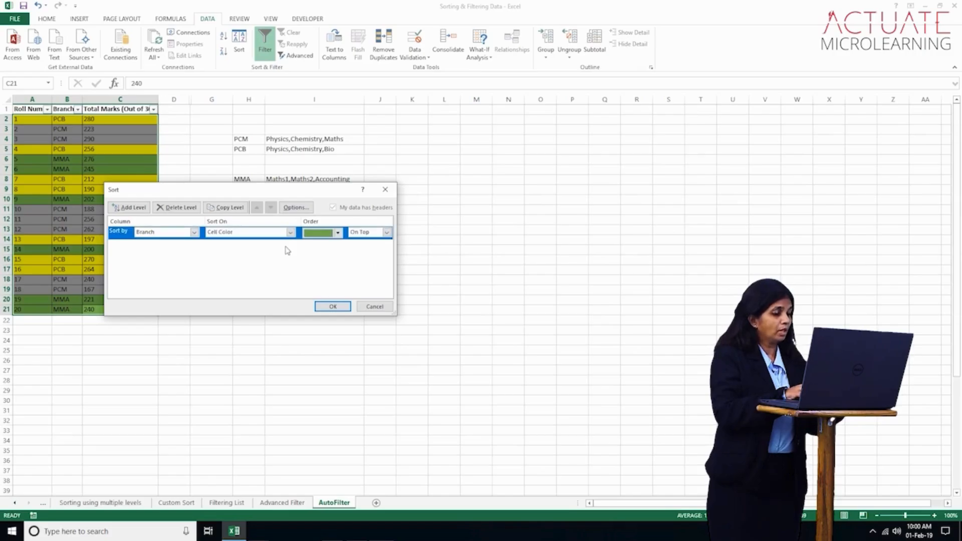
pyautogui.click(338, 233)
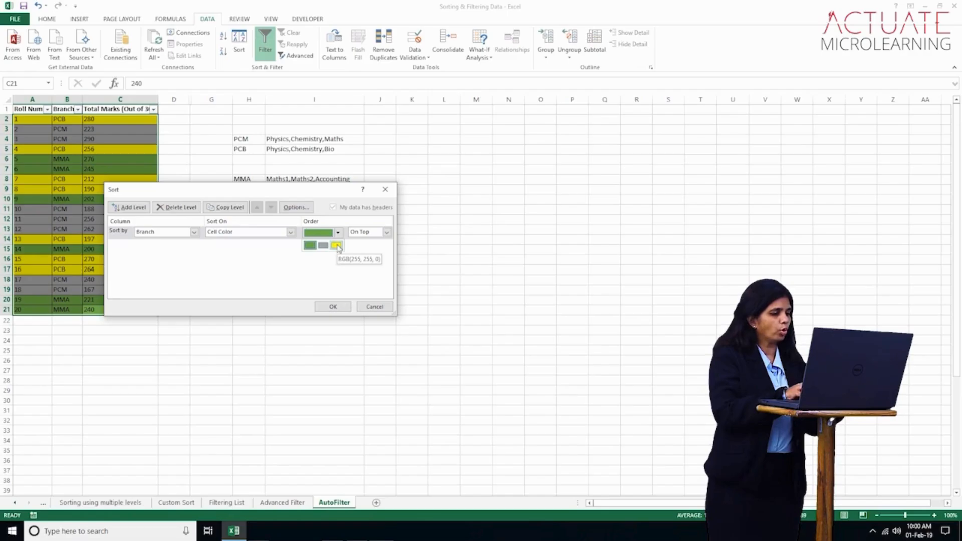
pyautogui.click(335, 245)
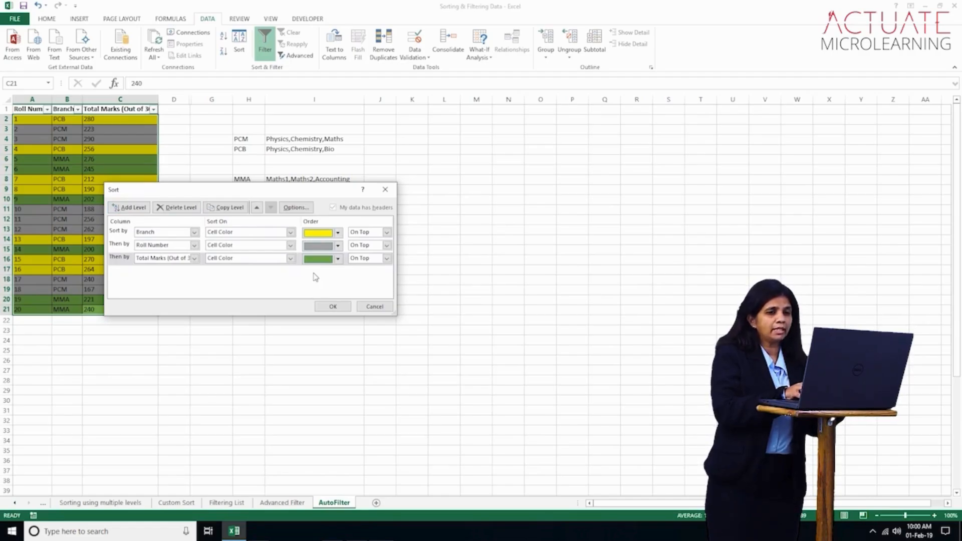
pyautogui.click(330, 307)
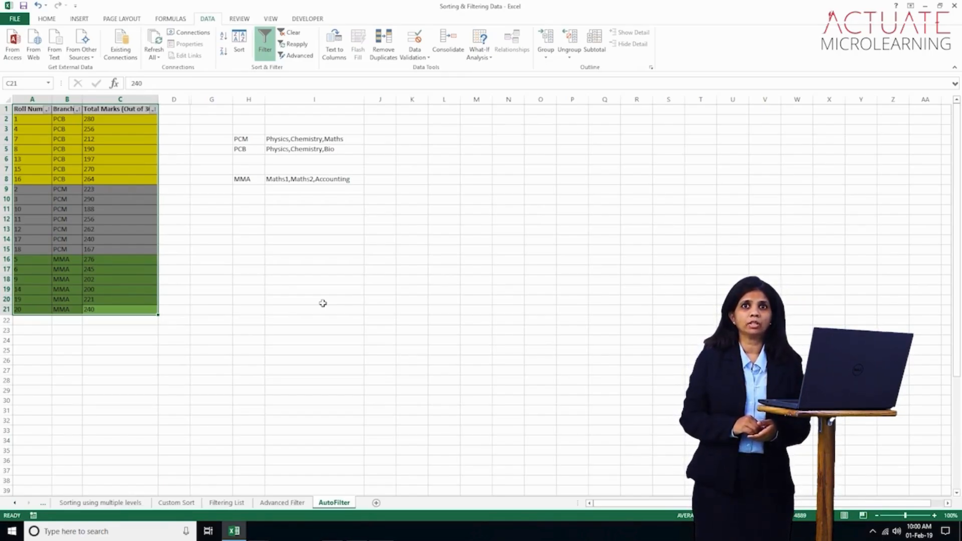
pyautogui.click(323, 303)
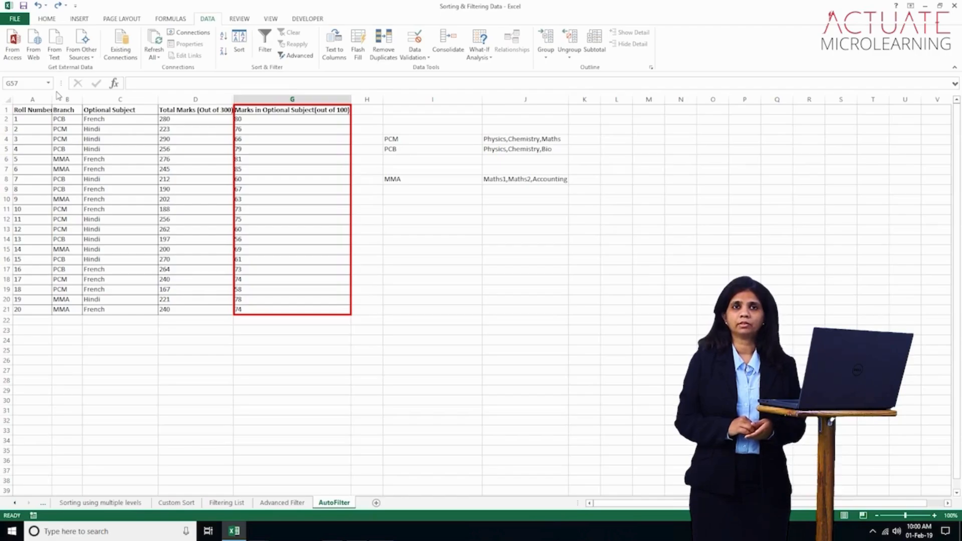
# Set up a sort of the data range A2:G21 with Branch as the first sort column
pyautogui.click(27, 120)
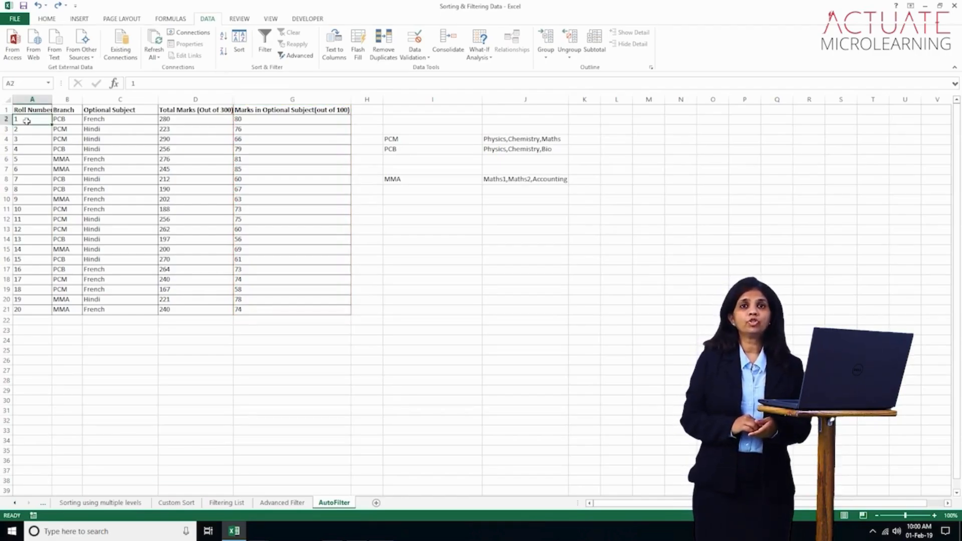
pyautogui.moveTo(27, 121)
pyautogui.mouseDown()
pyautogui.moveTo(80, 173)
pyautogui.moveTo(233, 263)
pyautogui.moveTo(271, 309)
pyautogui.mouseUp()
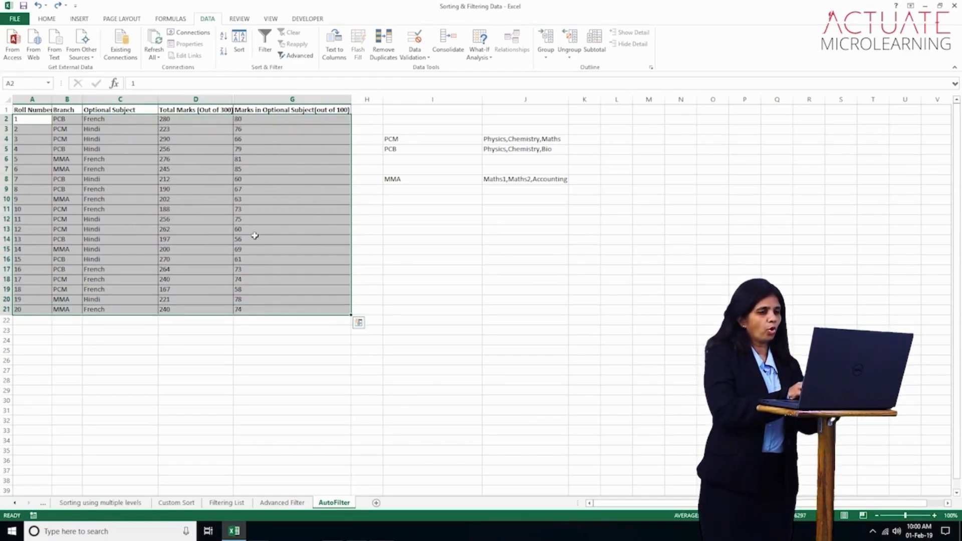
pyautogui.click(239, 41)
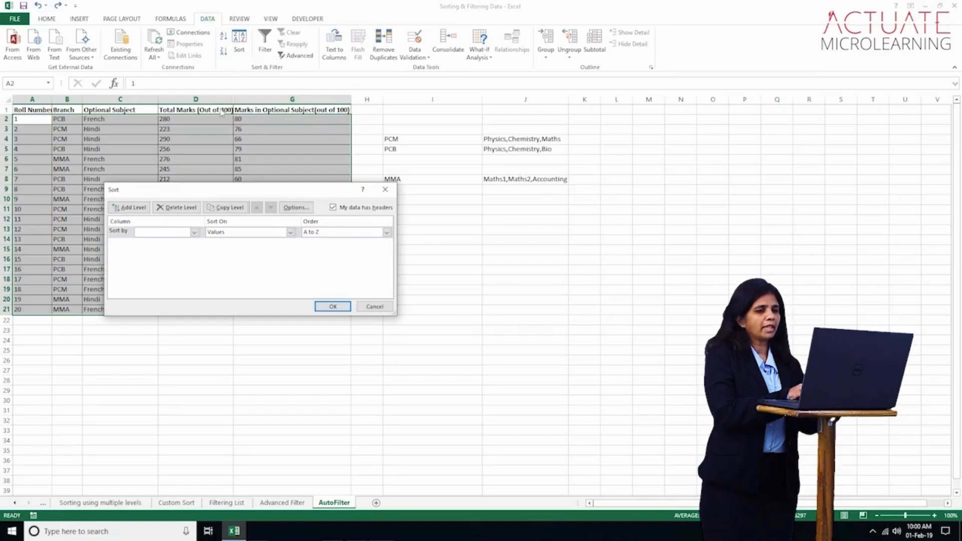
pyautogui.click(181, 232)
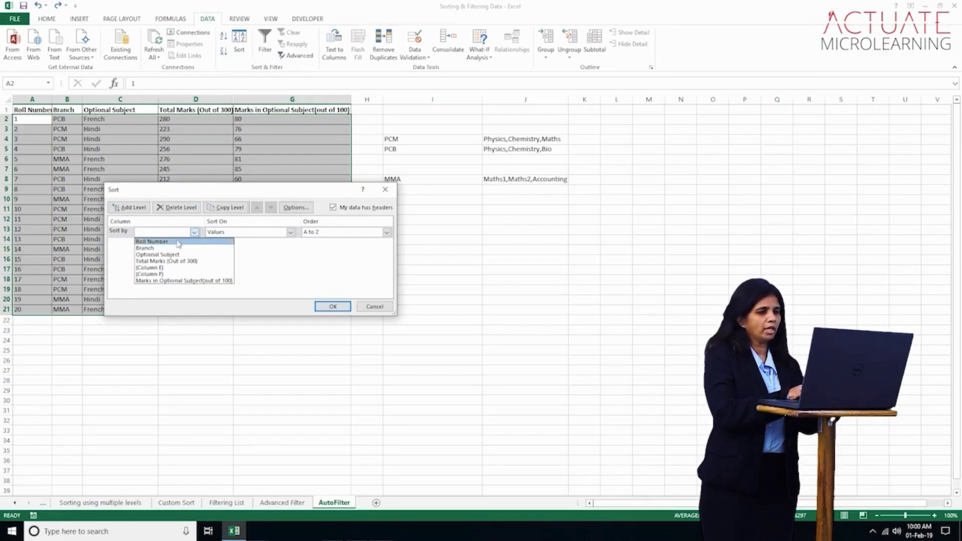
pyautogui.click(178, 249)
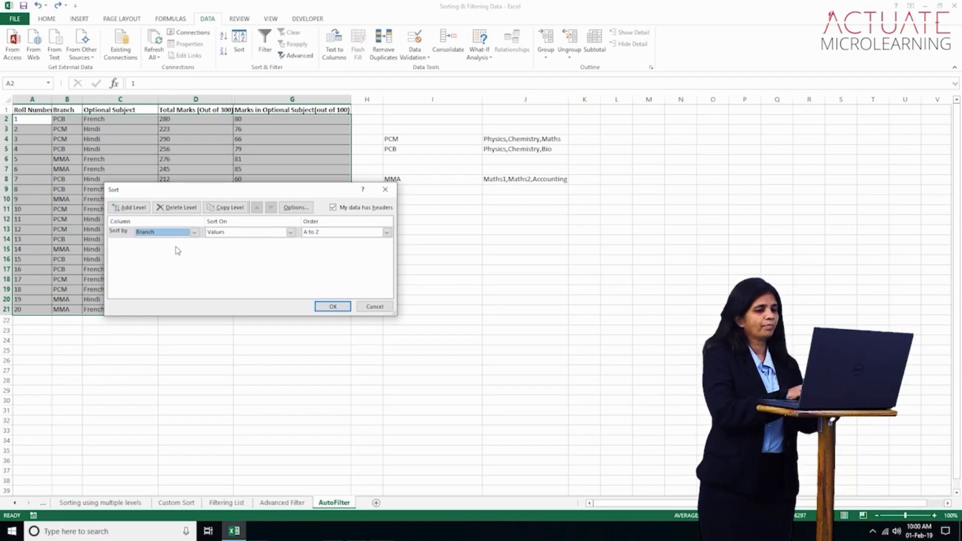
# Add a second sort level by Optional Subject
pyautogui.click(144, 210)
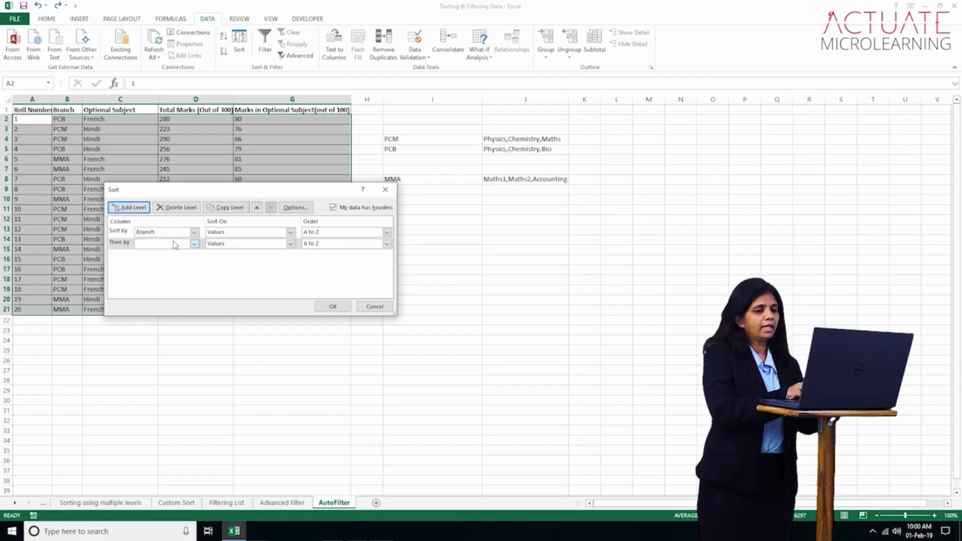
pyautogui.click(193, 244)
pyautogui.click(190, 267)
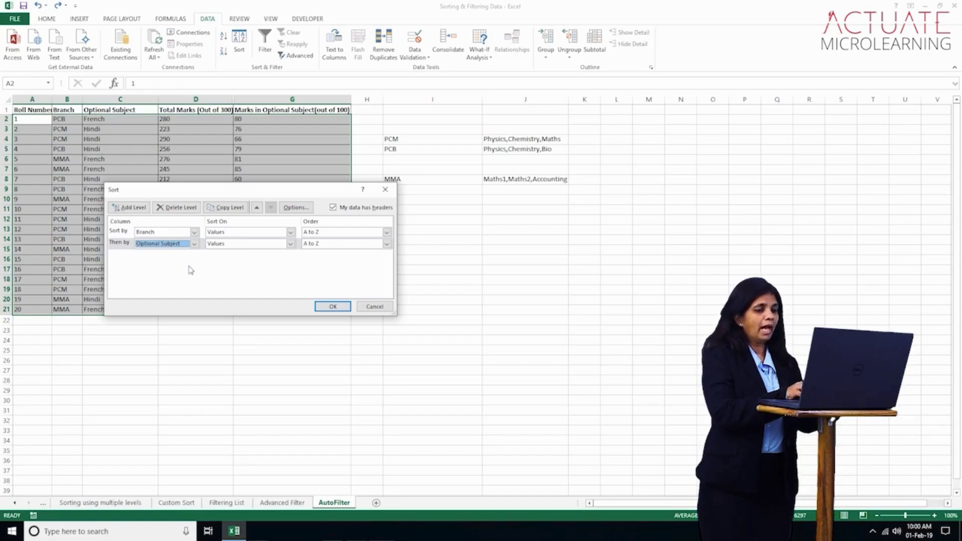
# Add a third sort level by Total Marks (Out of 300), ordered Largest to Smallest
pyautogui.click(129, 207)
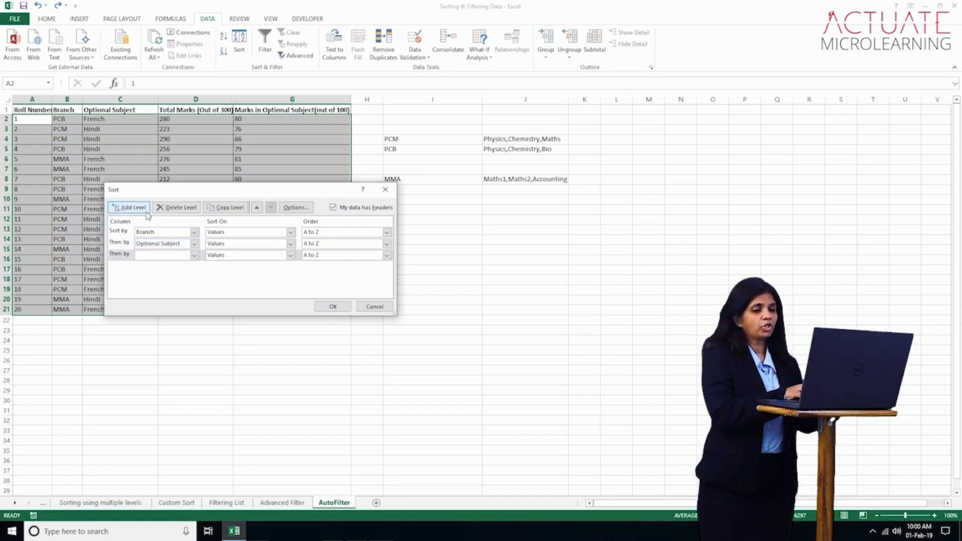
pyautogui.click(194, 255)
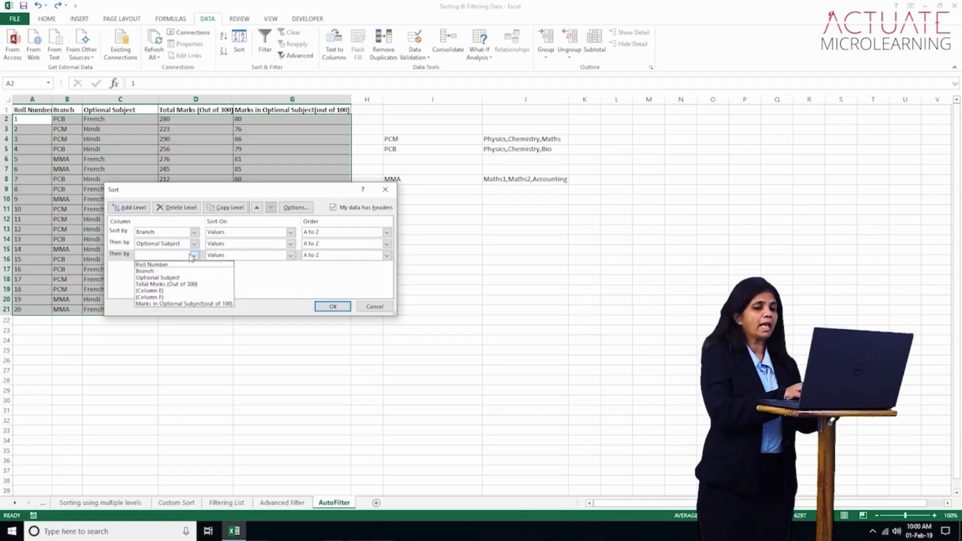
pyautogui.click(190, 284)
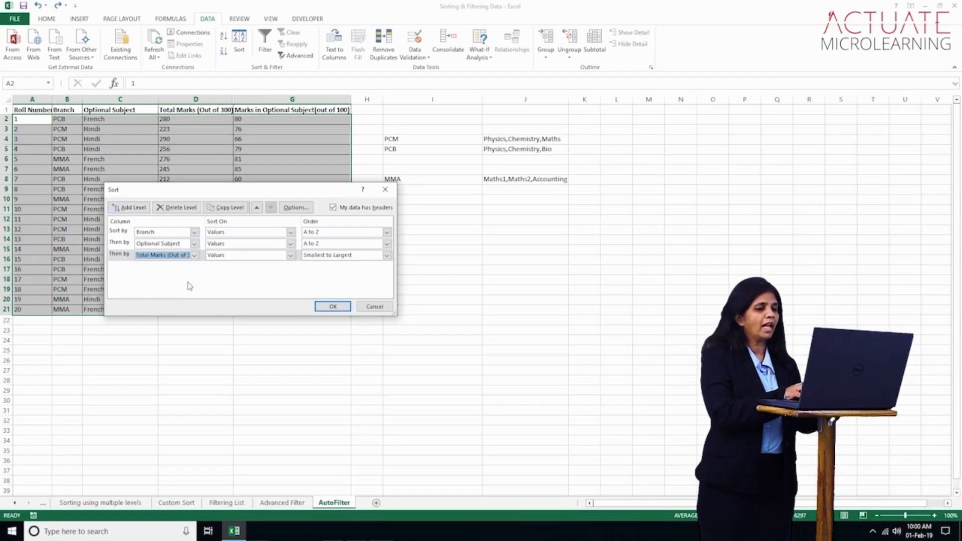
pyautogui.click(386, 255)
pyautogui.click(386, 272)
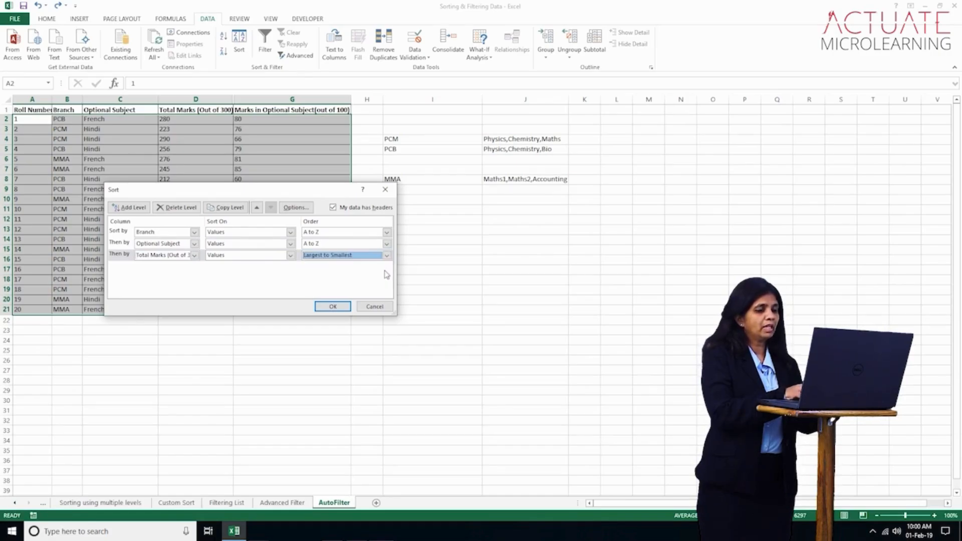
# Add a fourth sort level by Marks in Optional Subject(out of 100), ordered Largest to Smallest, and apply the sort
pyautogui.click(146, 207)
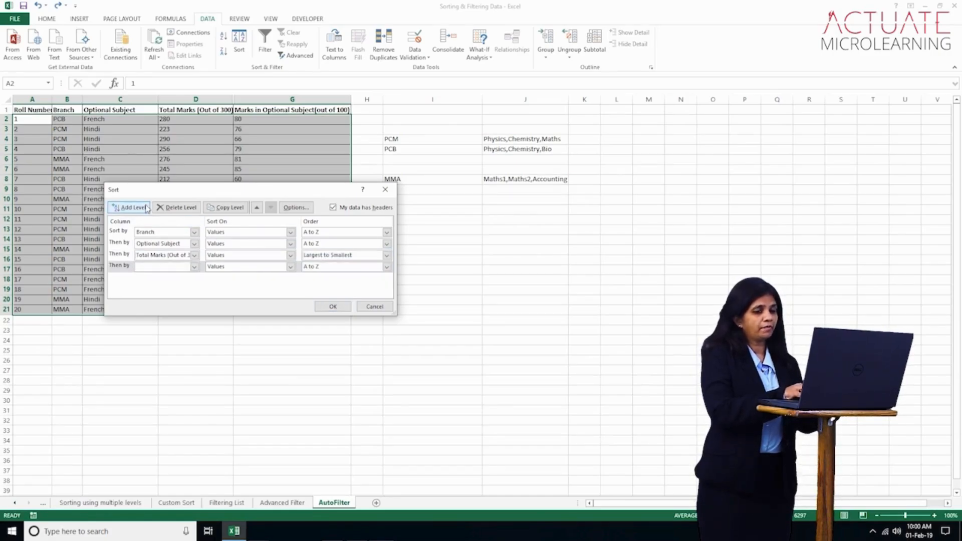
pyautogui.click(194, 267)
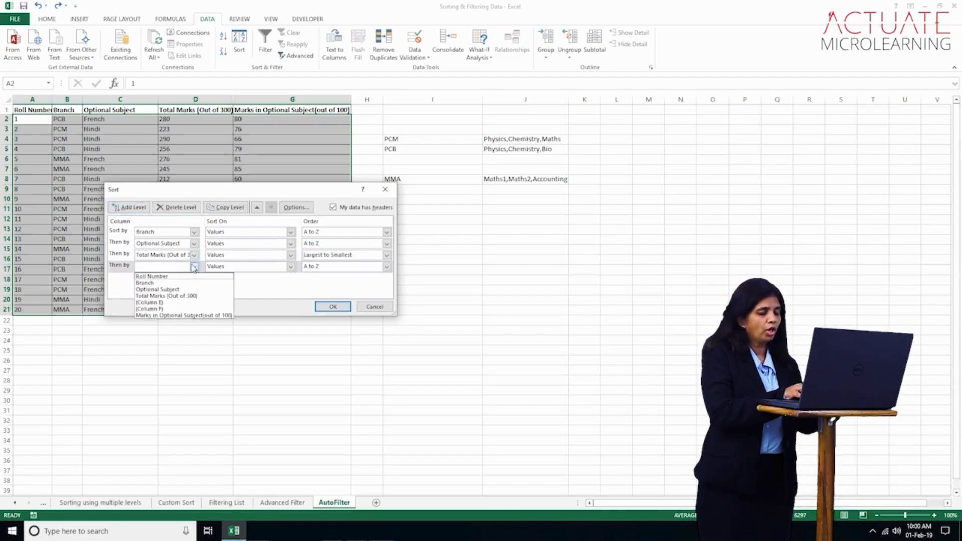
pyautogui.click(195, 315)
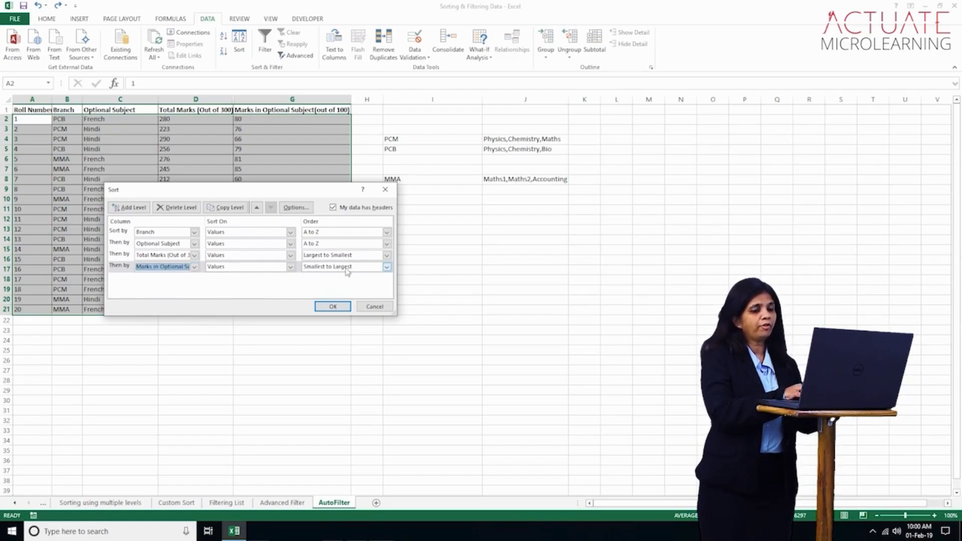
pyautogui.click(387, 267)
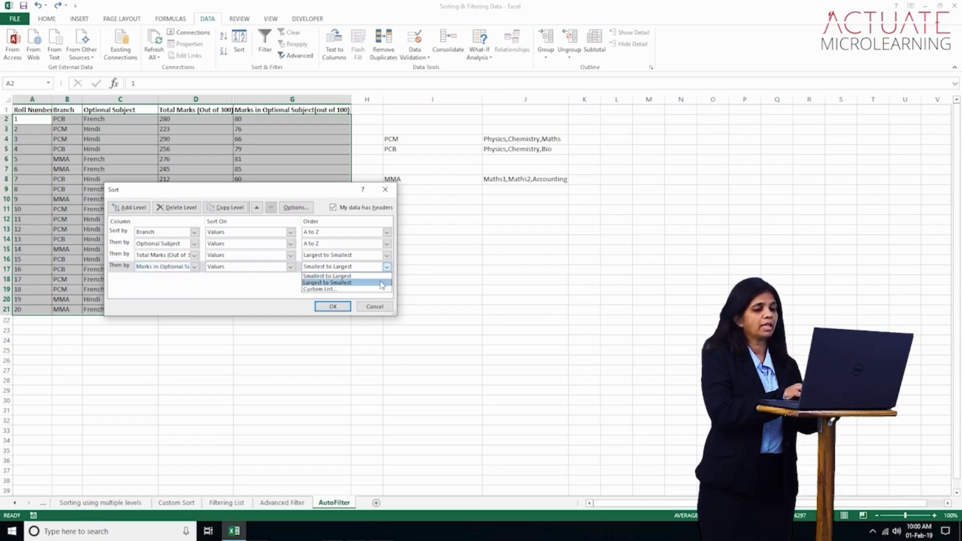
pyautogui.click(381, 284)
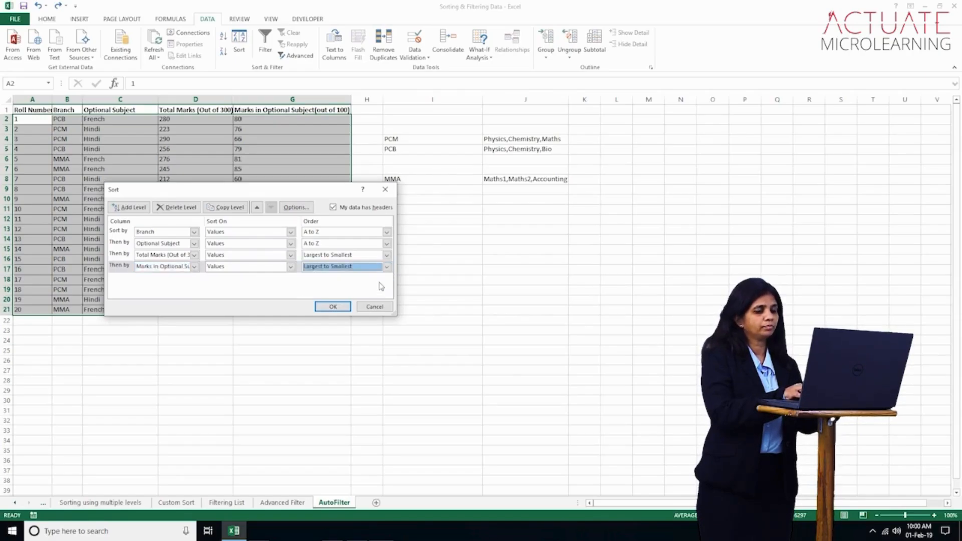
pyautogui.click(333, 306)
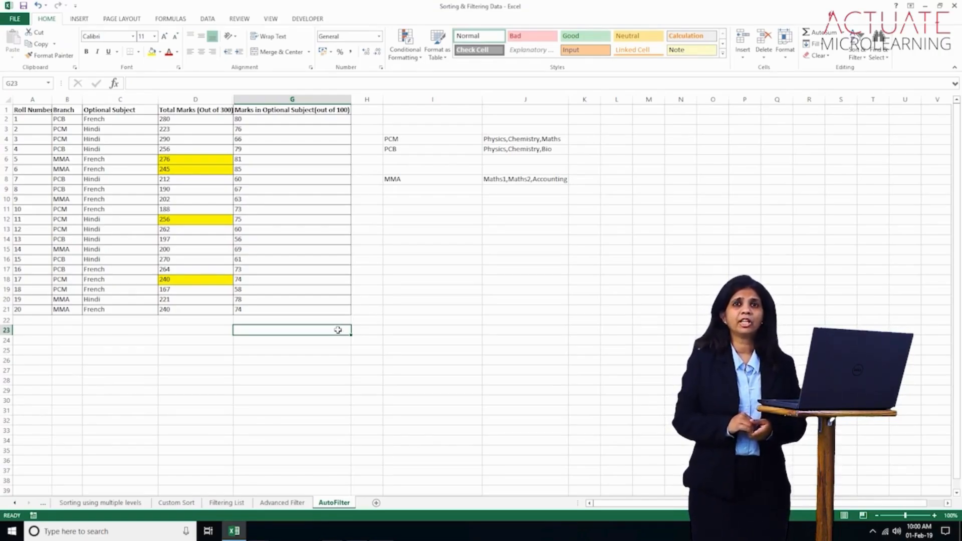
# Change the Total Marks of roll number 6 in cell D7 to 276
pyautogui.doubleClick(198, 170)
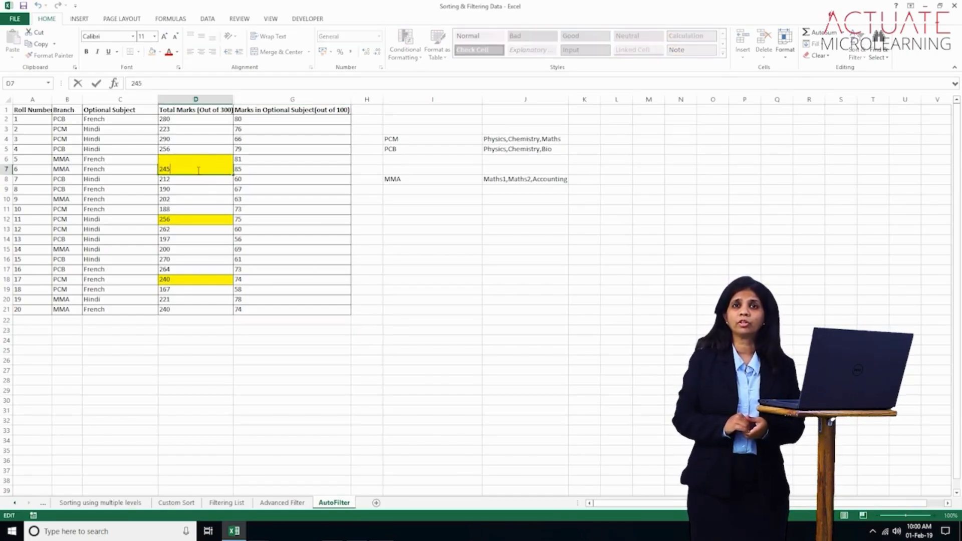
pyautogui.press('BackSpace')
pyautogui.press('BackSpace')
pyautogui.write('76')
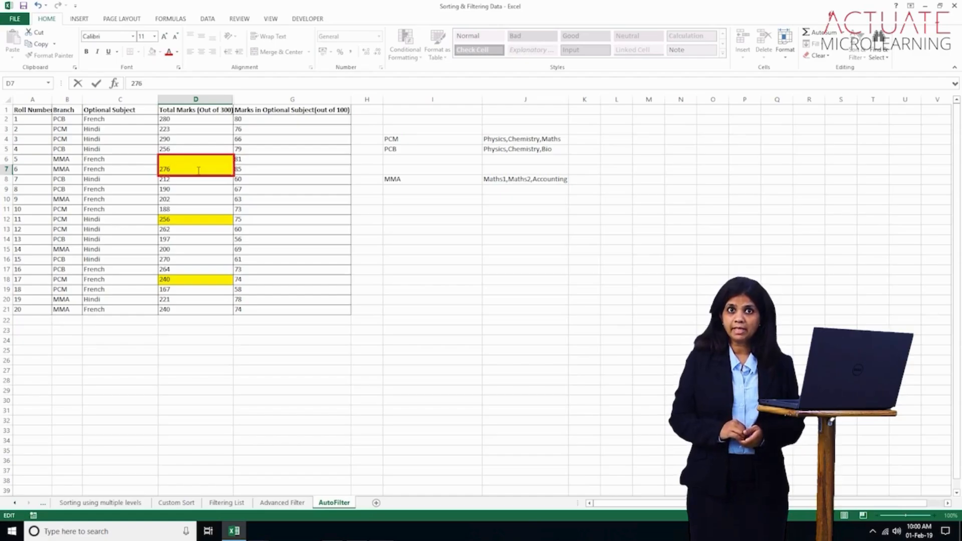
pyautogui.press('Return')
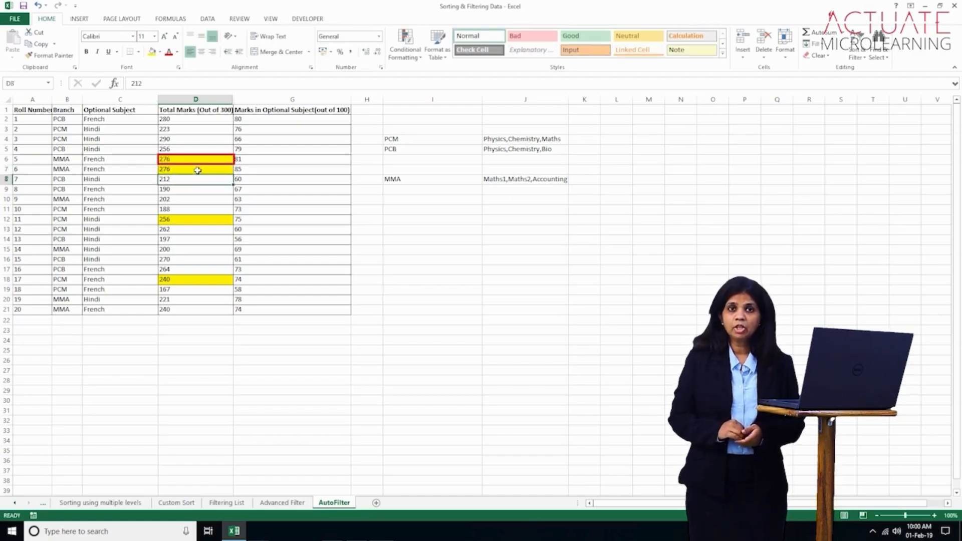
# Change the Total Marks of roll number 17 in cell D18 to 256
pyautogui.doubleClick(203, 281)
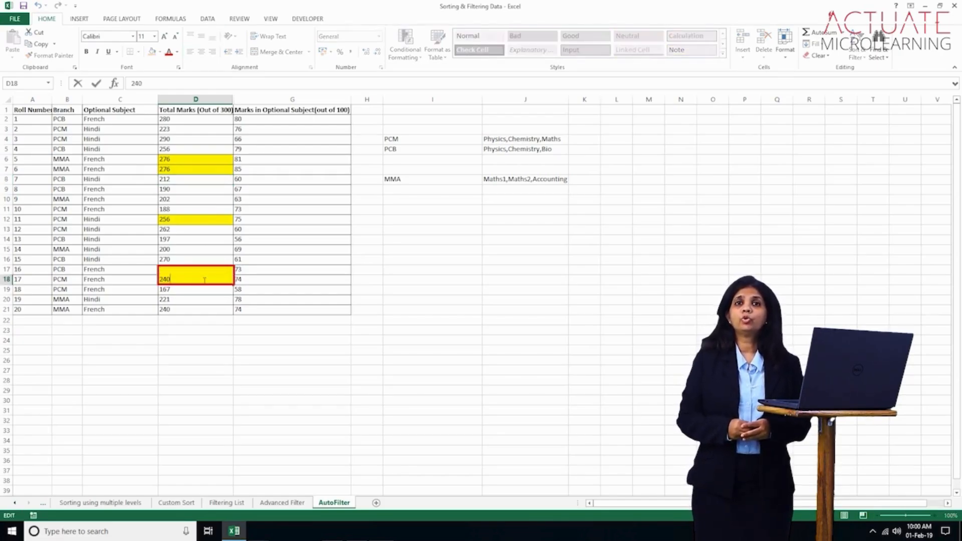
pyautogui.press('BackSpace')
pyautogui.press('BackSpace')
pyautogui.press('BackSpace')
pyautogui.write('256')
pyautogui.press('Return')
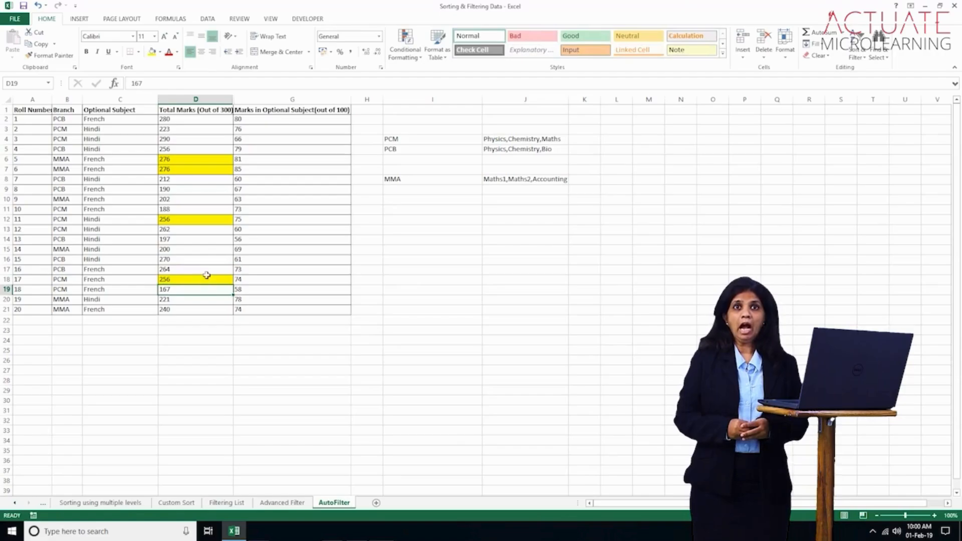
# Set up a new sort of the marks table by Branch, with Optional Subject as the second level
pyautogui.click(210, 19)
pyautogui.click(239, 42)
pyautogui.click(168, 232)
pyautogui.click(178, 246)
pyautogui.hotkey('alt', 'a')
pyautogui.click(180, 243)
pyautogui.click(165, 269)
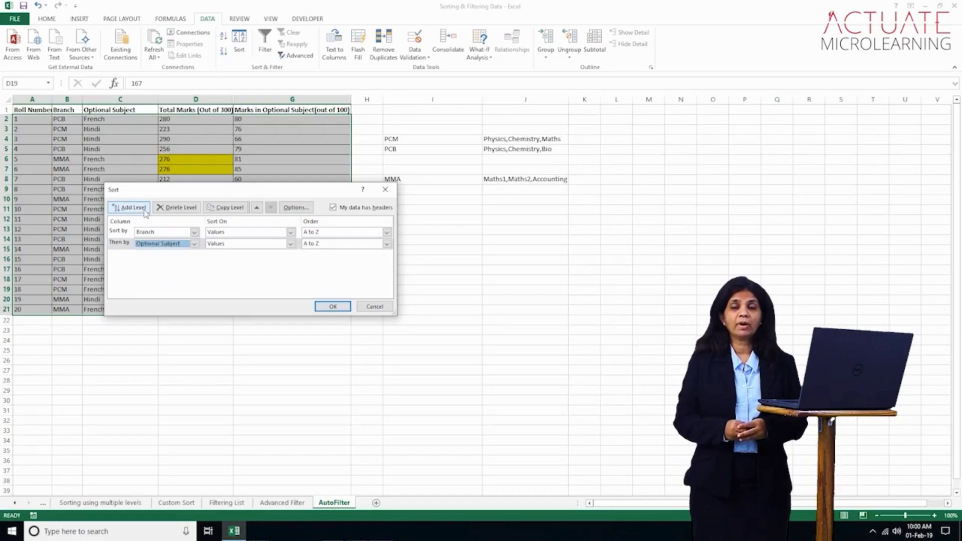
# Add Total Marks (Out of 300) as the third sort level and Marks in Optional Subject(out of 100) as the fourth
pyautogui.hotkey('alt', 'a')
pyautogui.click(183, 255)
pyautogui.click(191, 292)
pyautogui.hotkey('alt', 'a')
pyautogui.click(170, 266)
pyautogui.click(215, 317)
# Order both marks levels Largest to Smallest and apply the sort
pyautogui.click(362, 255)
pyautogui.click(341, 273)
pyautogui.click(363, 267)
pyautogui.click(341, 284)
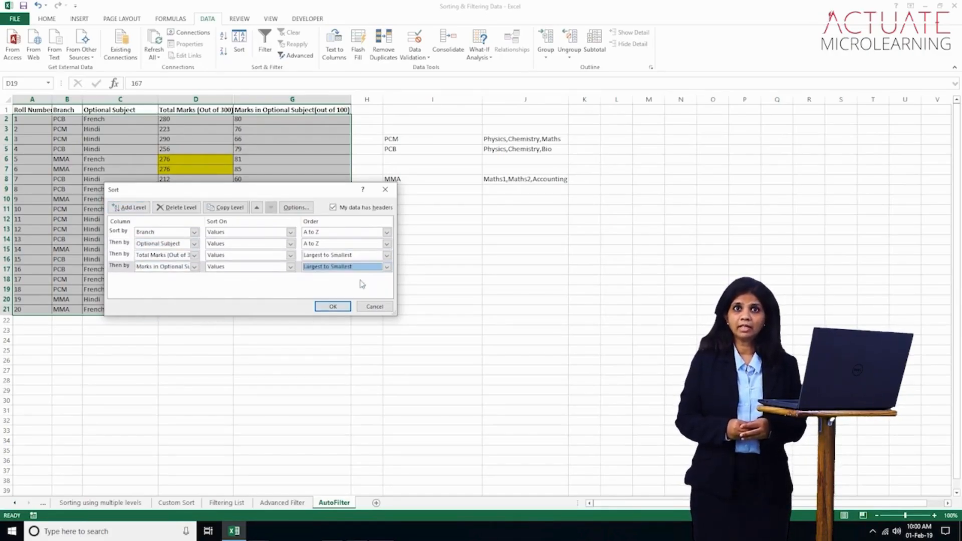
pyautogui.click(333, 306)
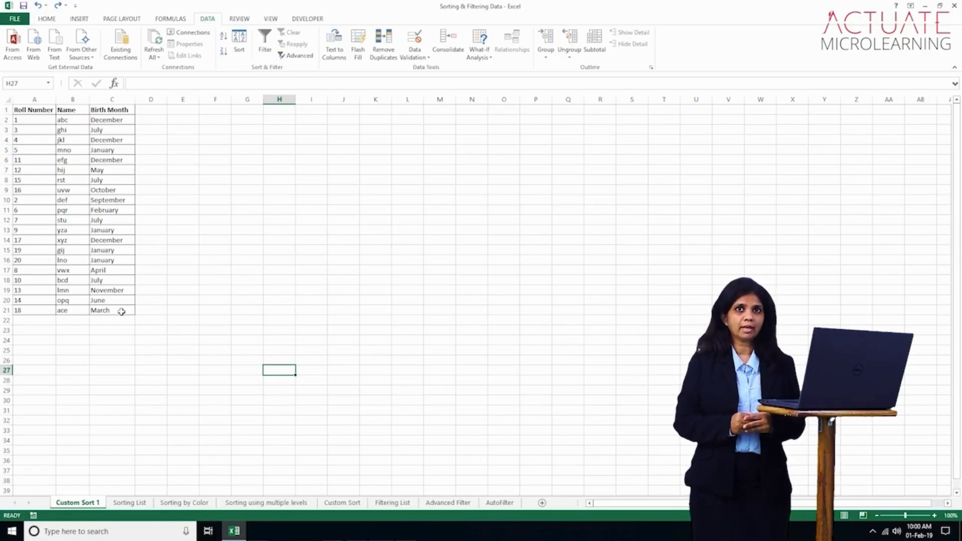
# On the Custom Sort 1 sheet, set up a sort of the table A1:C21 by Birth Month
pyautogui.click(122, 311)
pyautogui.moveTo(122, 312); pyautogui.dragTo(24, 112)
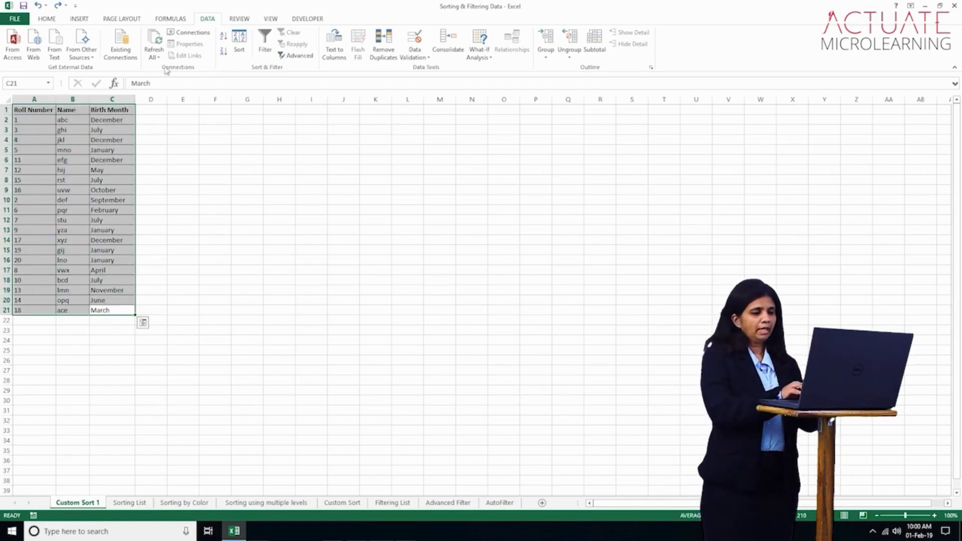
pyautogui.click(238, 43)
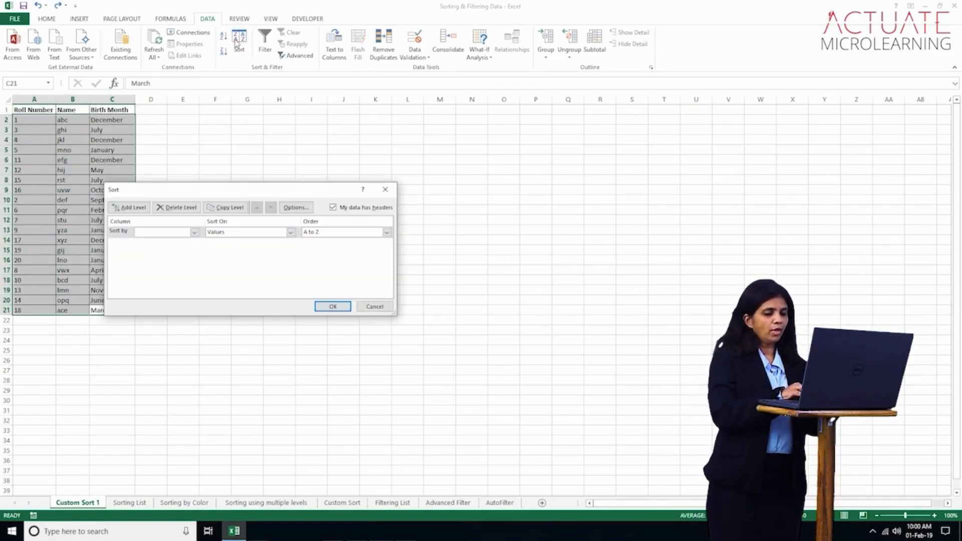
pyautogui.click(167, 233)
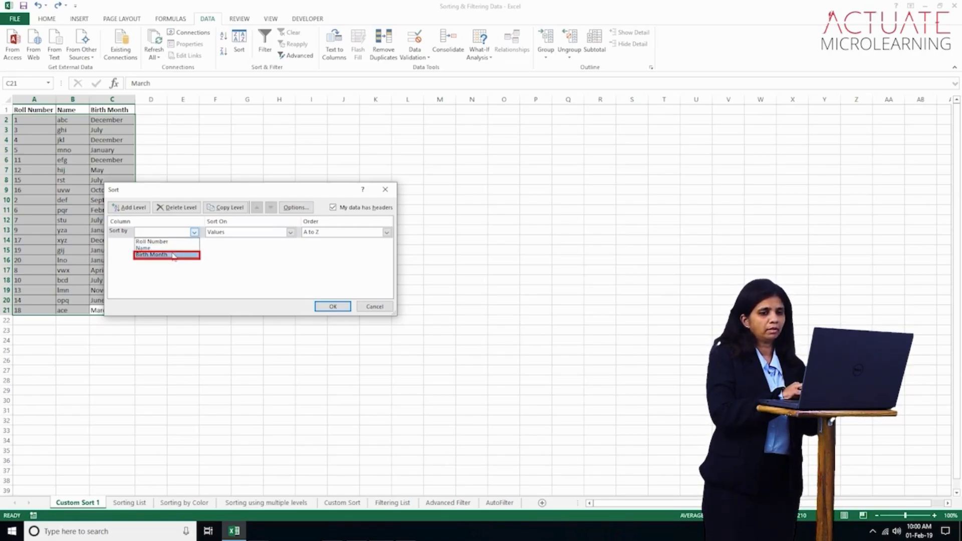
pyautogui.click(173, 255)
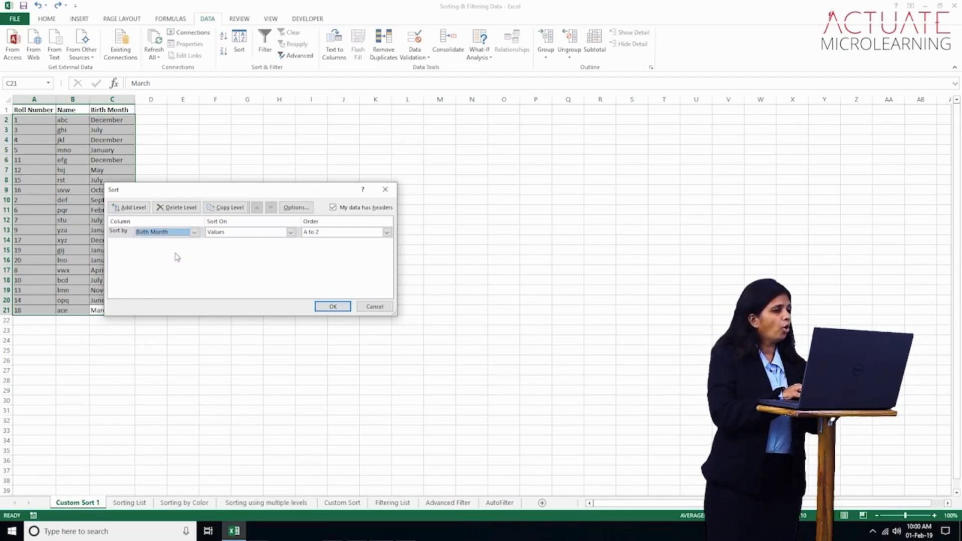
# Order the Birth Month sort by the custom list January, February, March, April and so on, and apply it
pyautogui.click(367, 234)
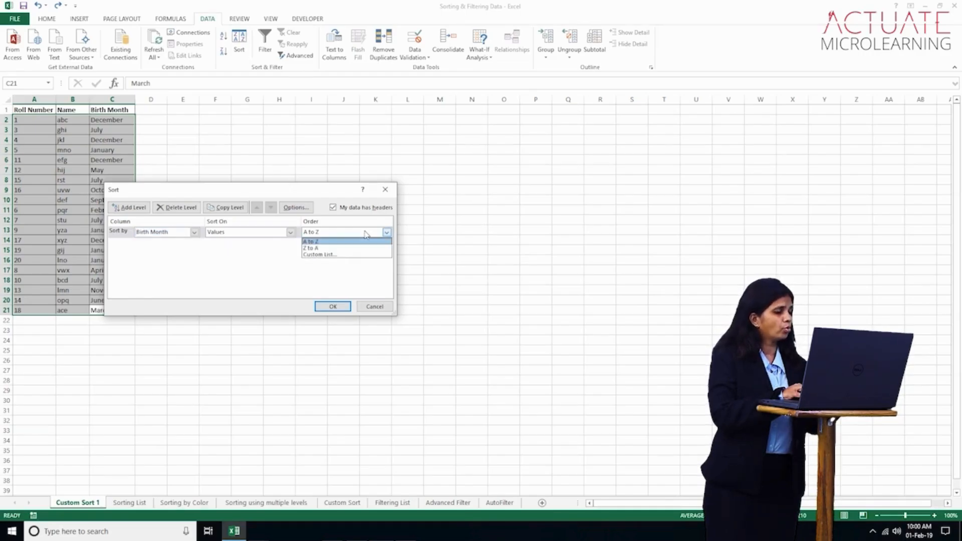
pyautogui.click(361, 256)
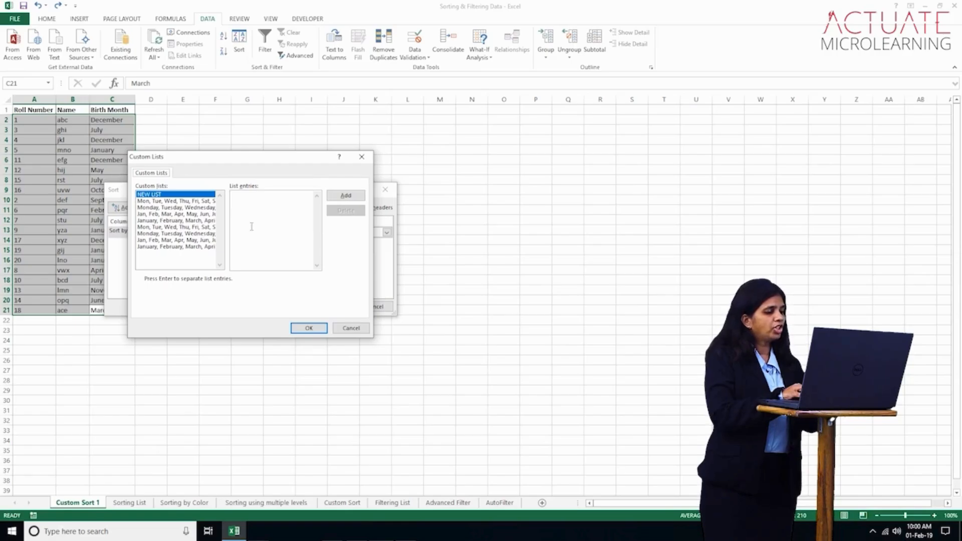
pyautogui.click(211, 221)
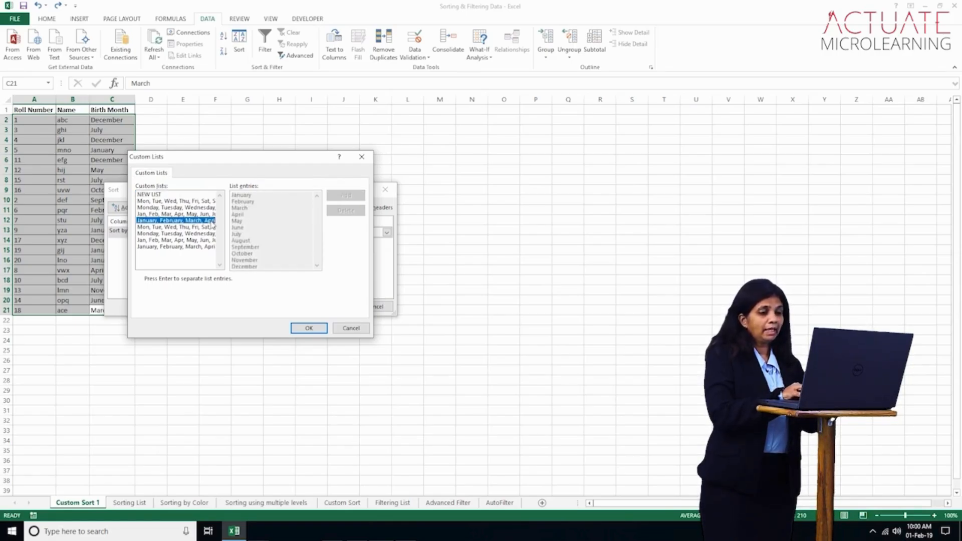
pyautogui.click(303, 329)
pyautogui.click(314, 307)
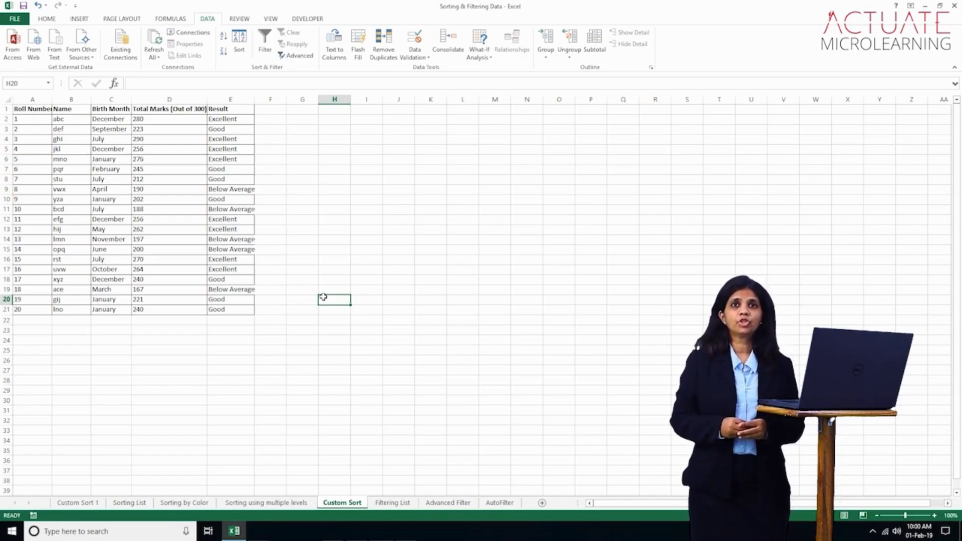
# On the Custom Sort sheet, set up a sort of the table A1:E21 by Result
pyautogui.moveTo(247, 309); pyautogui.dragTo(29, 113)
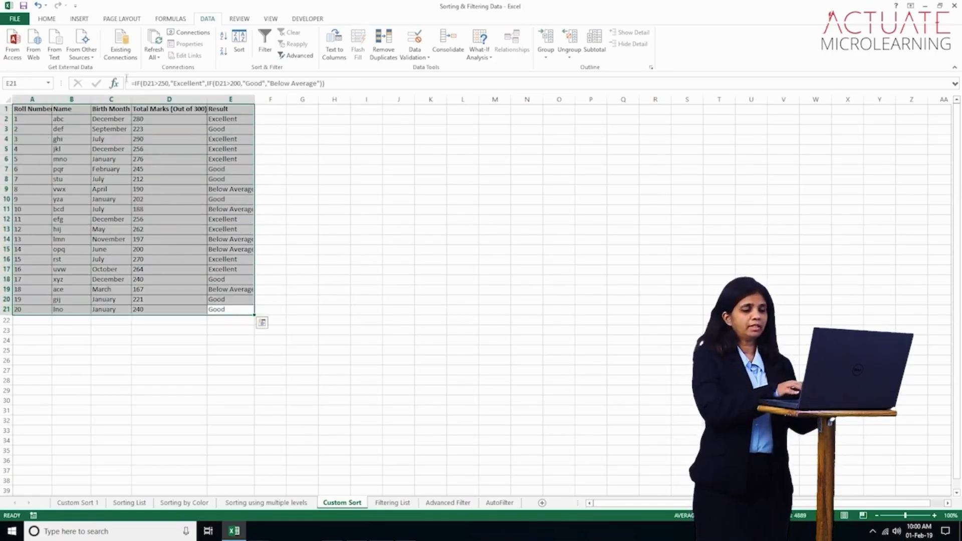
pyautogui.click(239, 50)
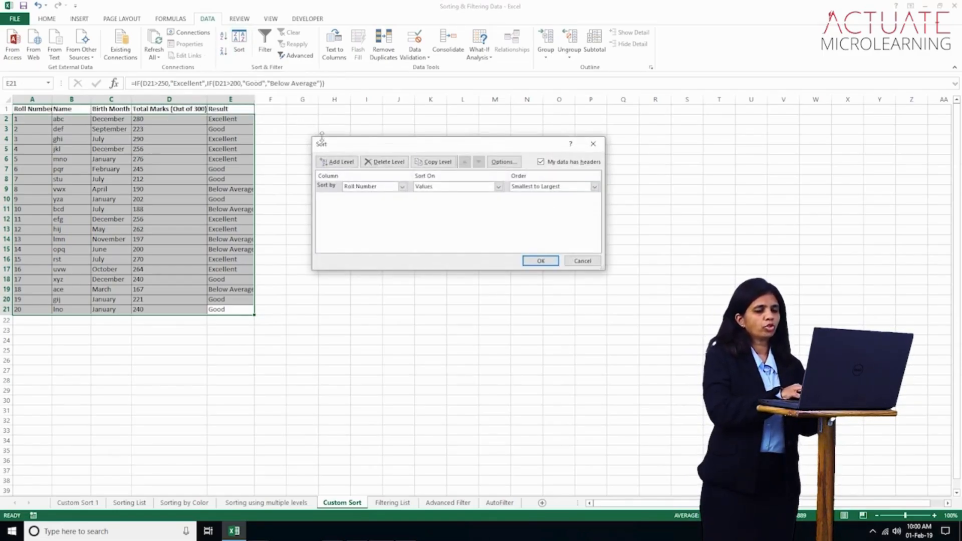
pyautogui.click(358, 187)
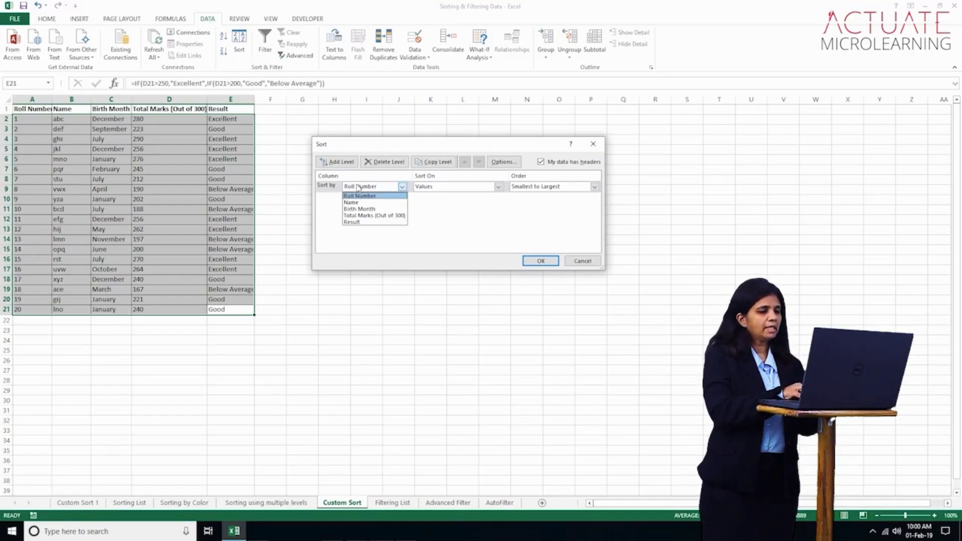
pyautogui.click(357, 222)
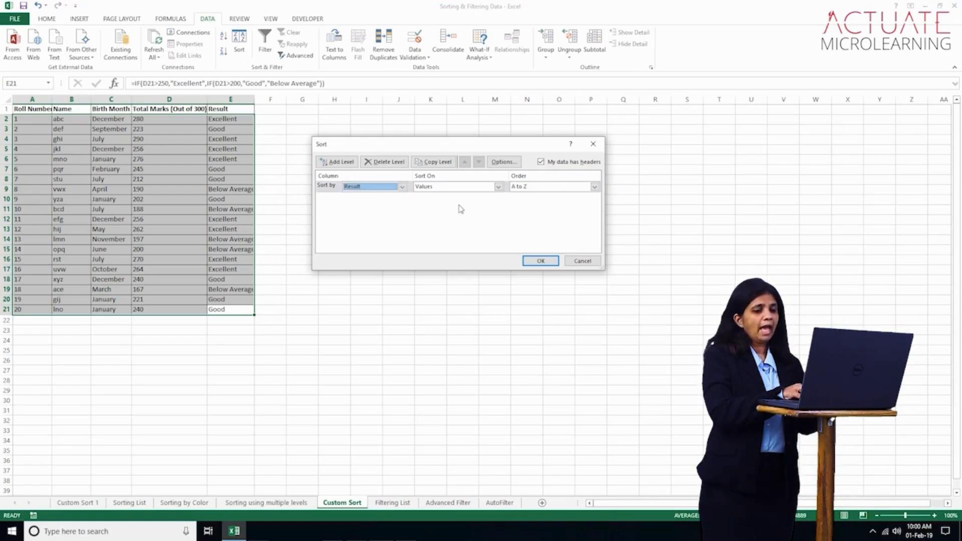
# Create a custom list Excellent, Good, Below Average as the order for Result and apply the sort
pyautogui.click(535, 190)
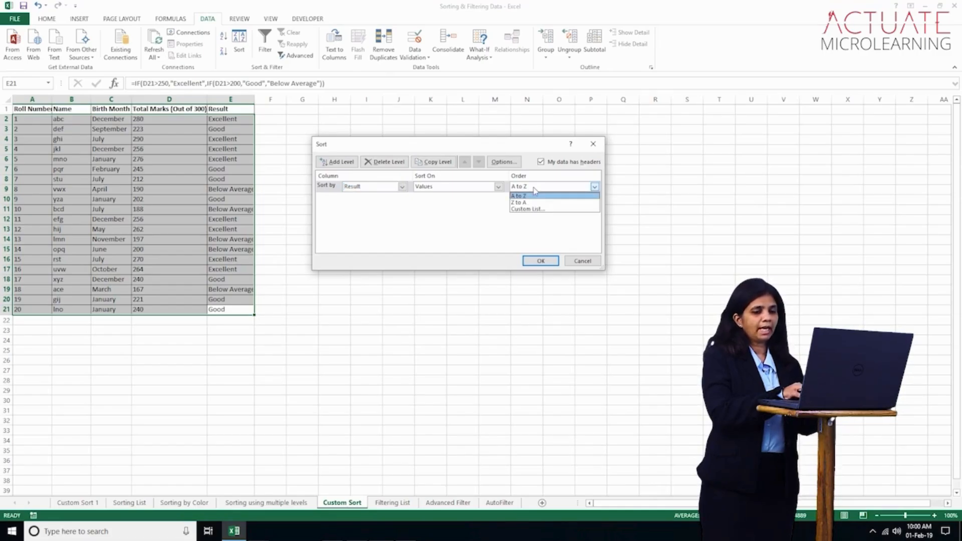
pyautogui.click(545, 210)
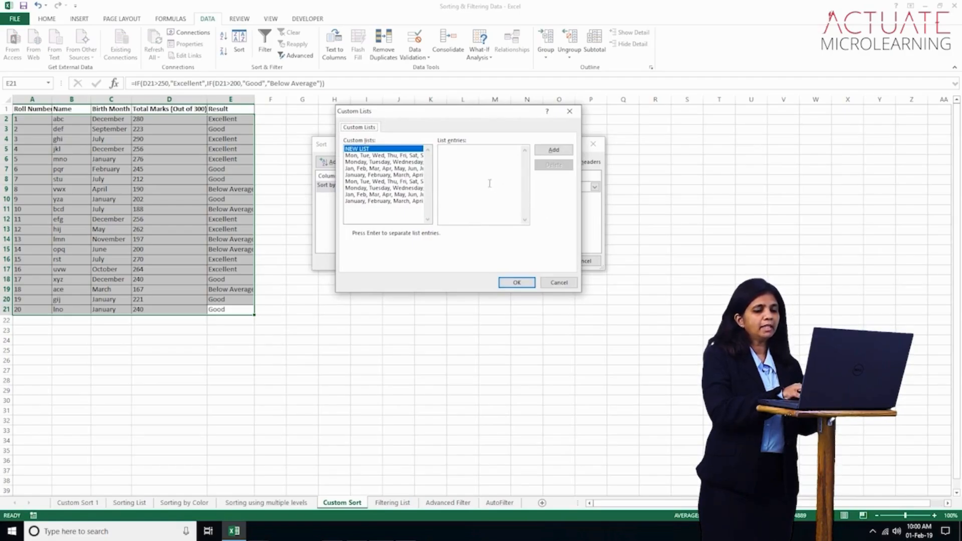
pyautogui.click(413, 149)
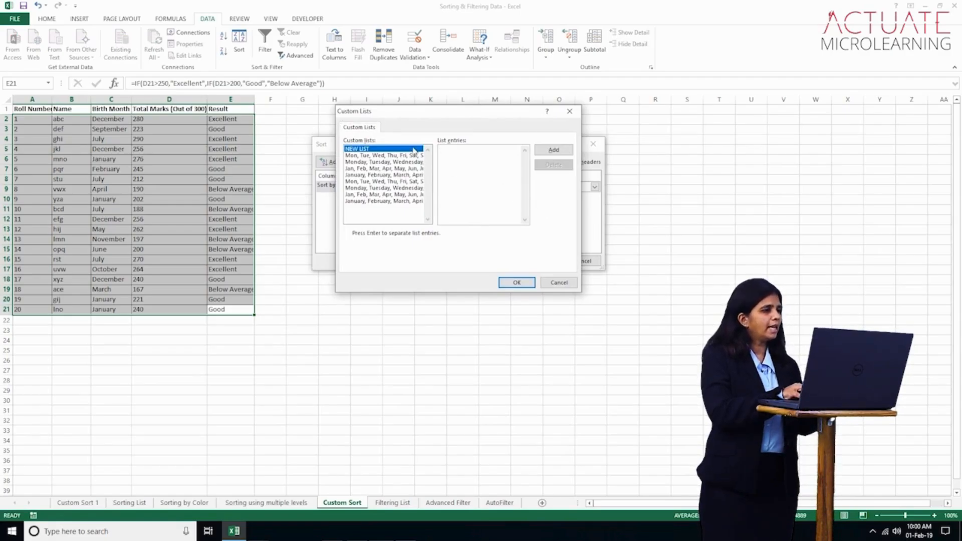
pyautogui.click(445, 169)
pyautogui.write('Excellent Good Below Average')
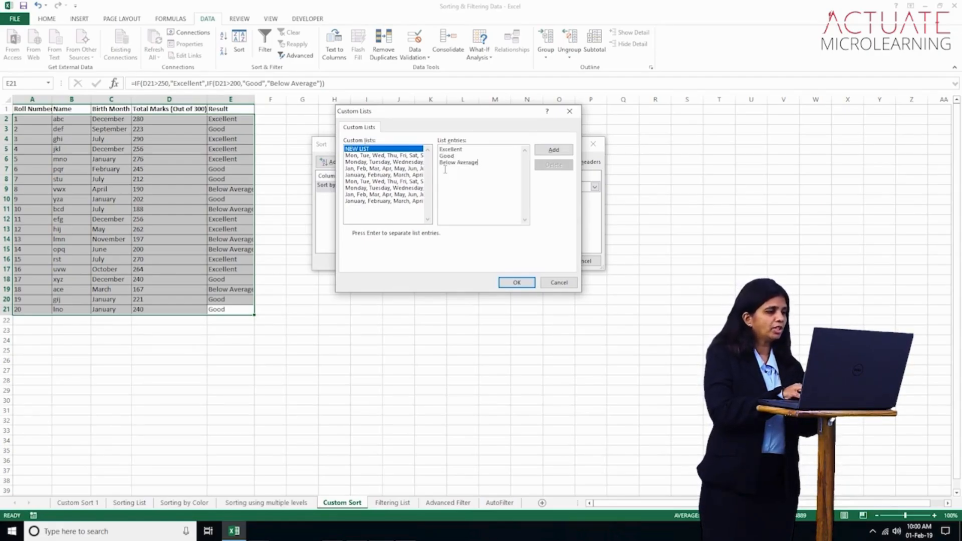
pyautogui.click(539, 153)
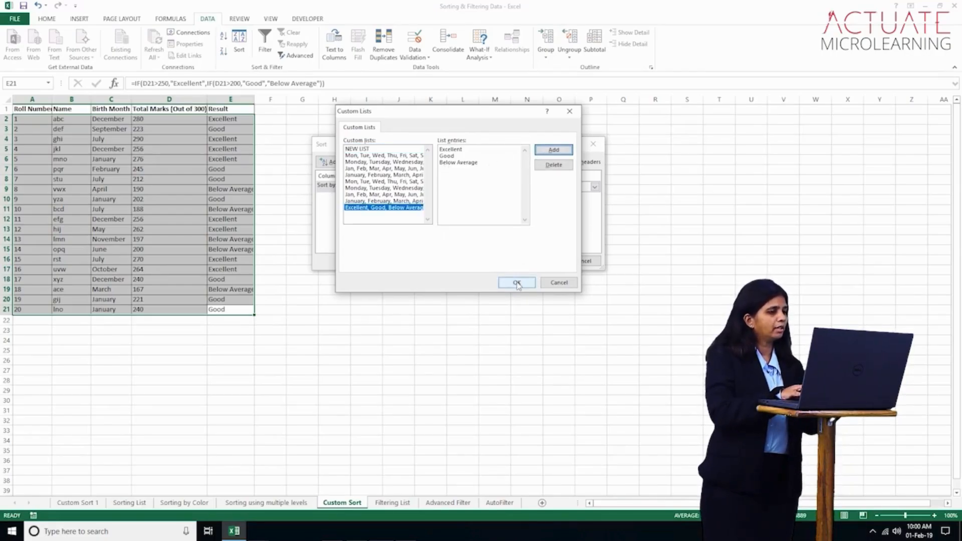
pyautogui.click(516, 282)
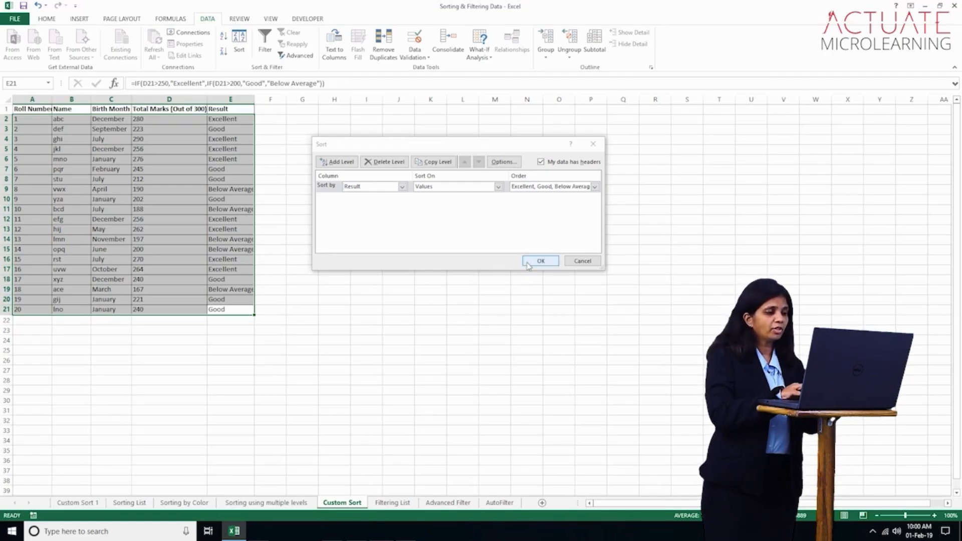
pyautogui.click(527, 262)
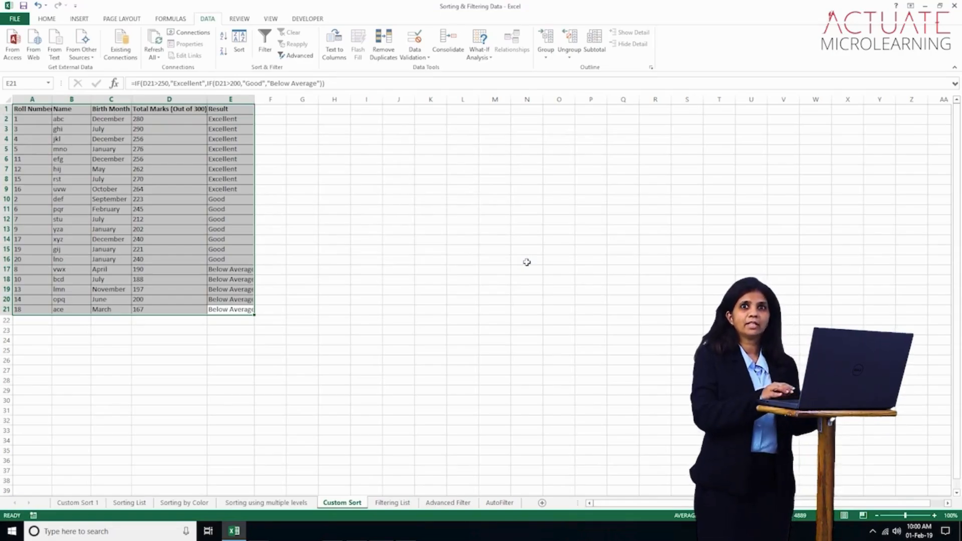
# On the Filtering List sheet, turn on filtering for the Branch column B1:B21
pyautogui.hotkey('ctrl', 'pagedown')
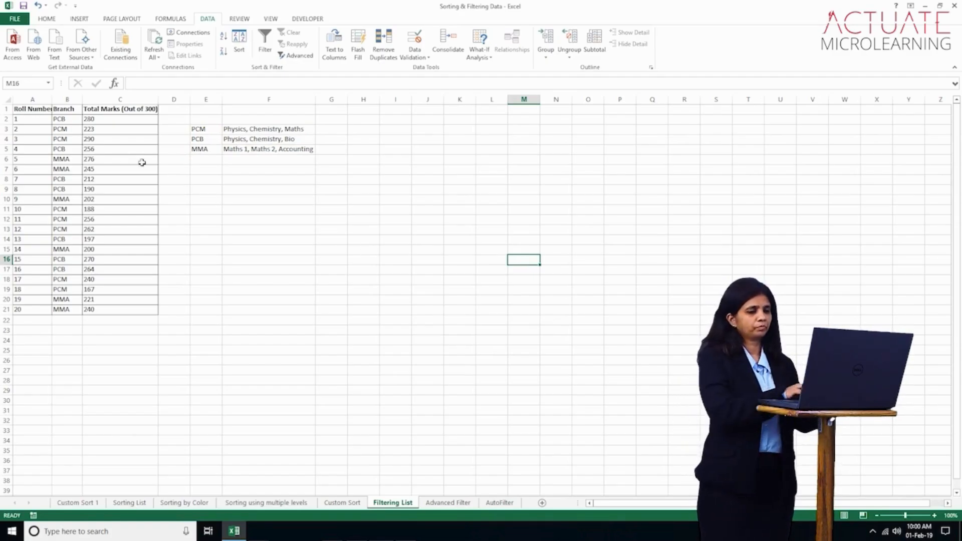
pyautogui.moveTo(70, 109); pyautogui.dragTo(73, 309)
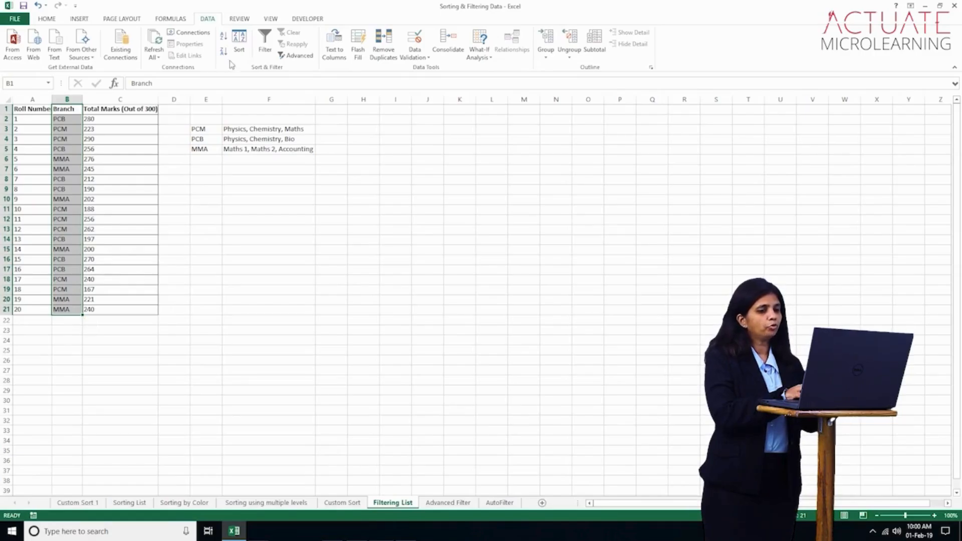
pyautogui.click(256, 46)
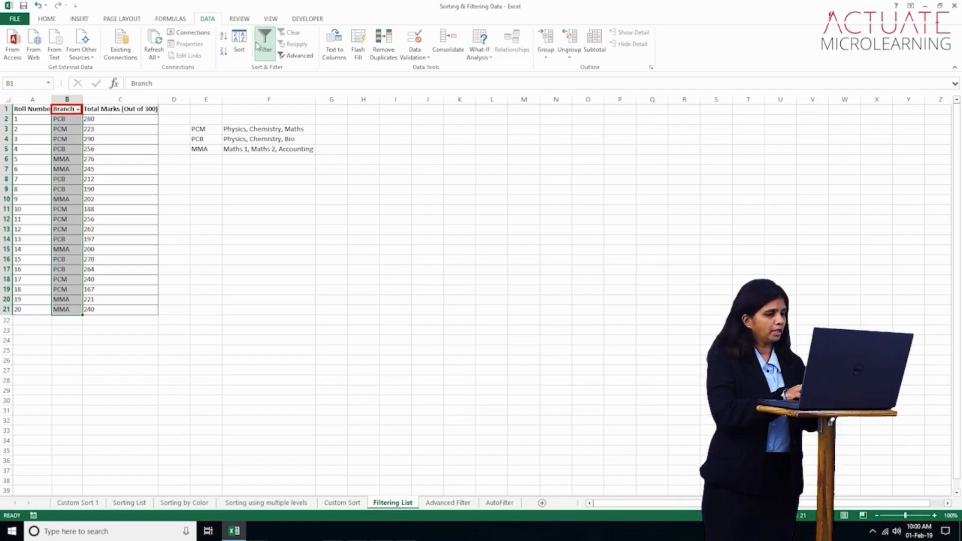
# Filter the Branch column to show only PCM by excluding MMA and PCB
pyautogui.click(78, 109)
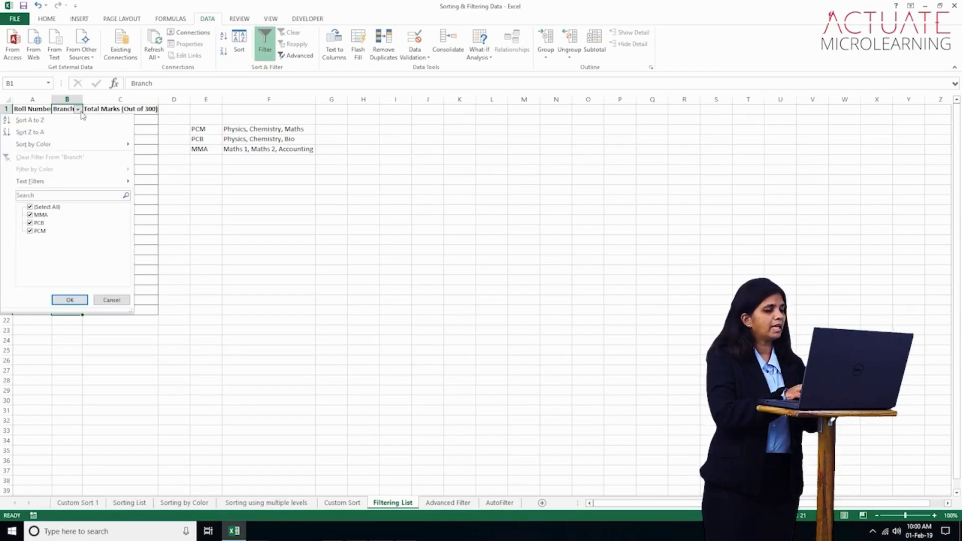
pyautogui.click(30, 215)
pyautogui.click(30, 223)
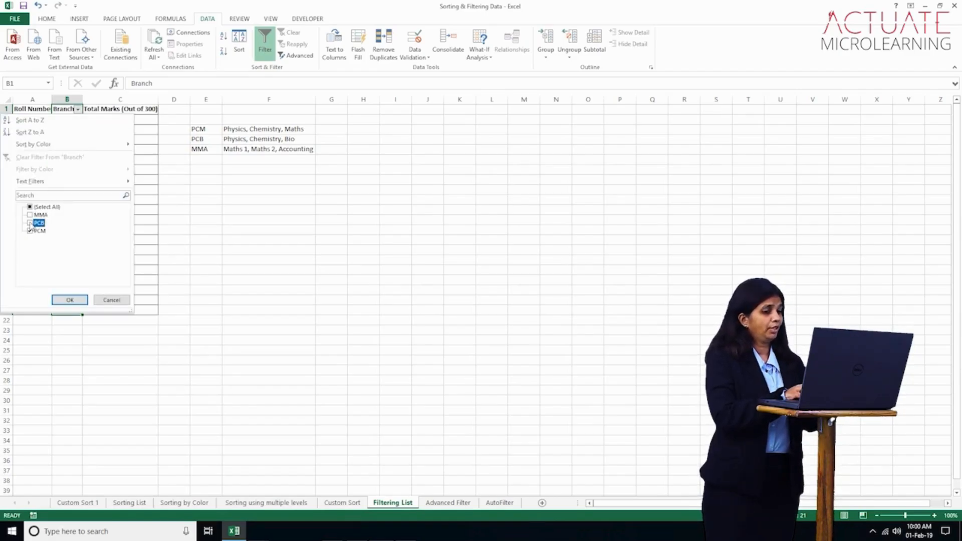
pyautogui.click(79, 300)
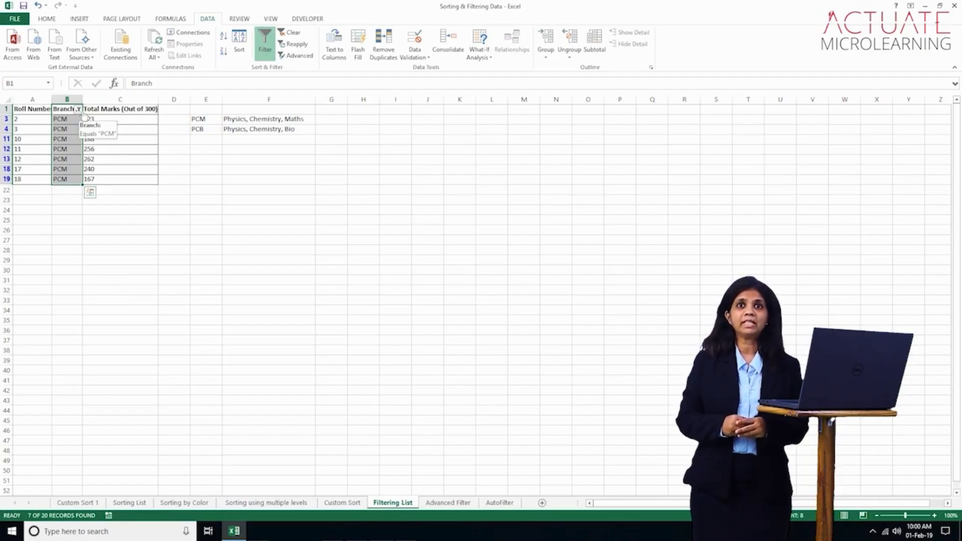
# Include PCB and MMA in the Branch filter again to show students of every branch
pyautogui.click(79, 109)
pyautogui.click(39, 222)
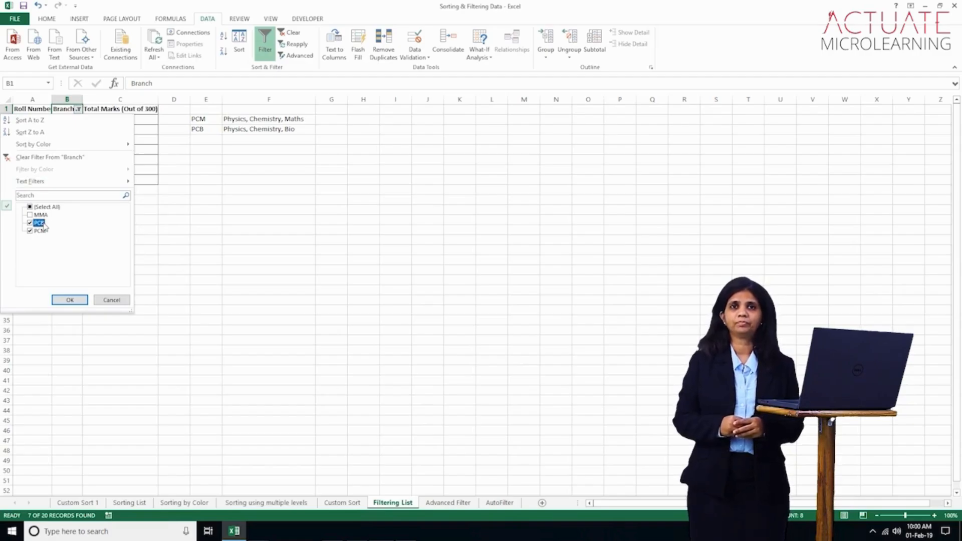
pyautogui.click(76, 300)
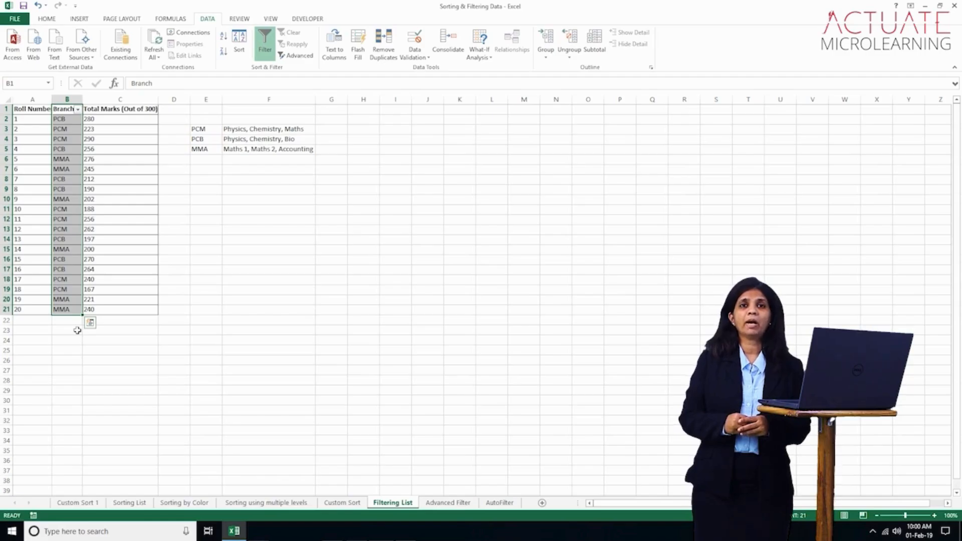
# Turn on filtering for the whole table A1:C21 and filter Roll Number to the top 10 items
pyautogui.moveTo(31, 109); pyautogui.dragTo(144, 306)
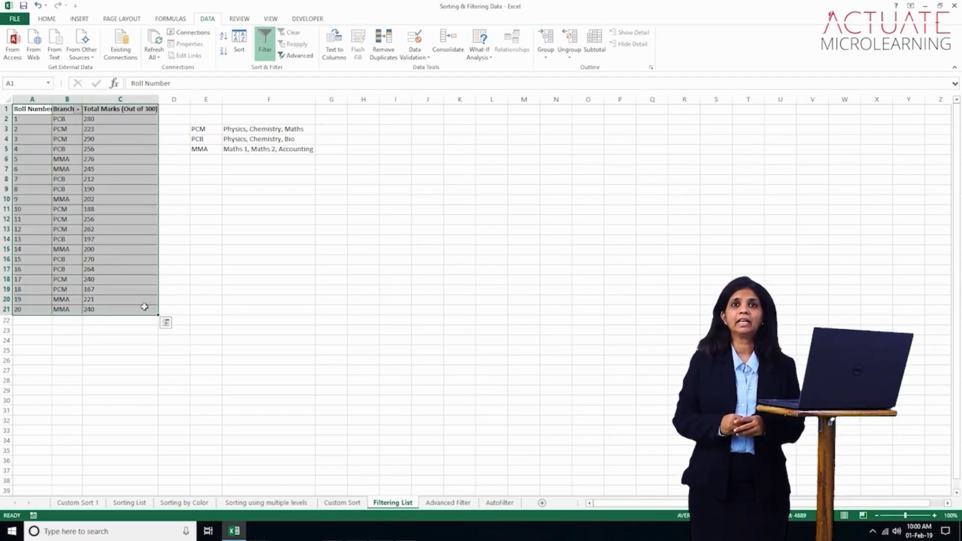
pyautogui.click(274, 59)
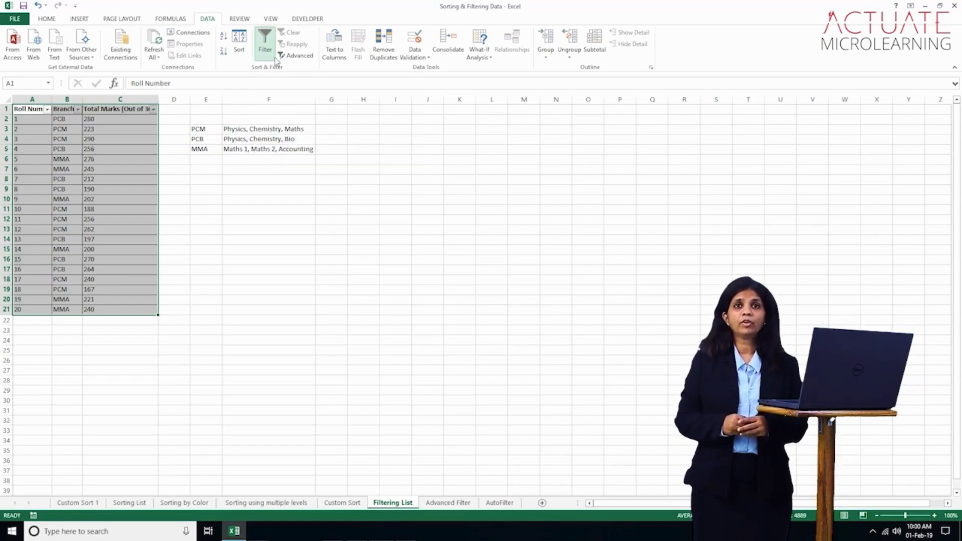
pyautogui.click(47, 110)
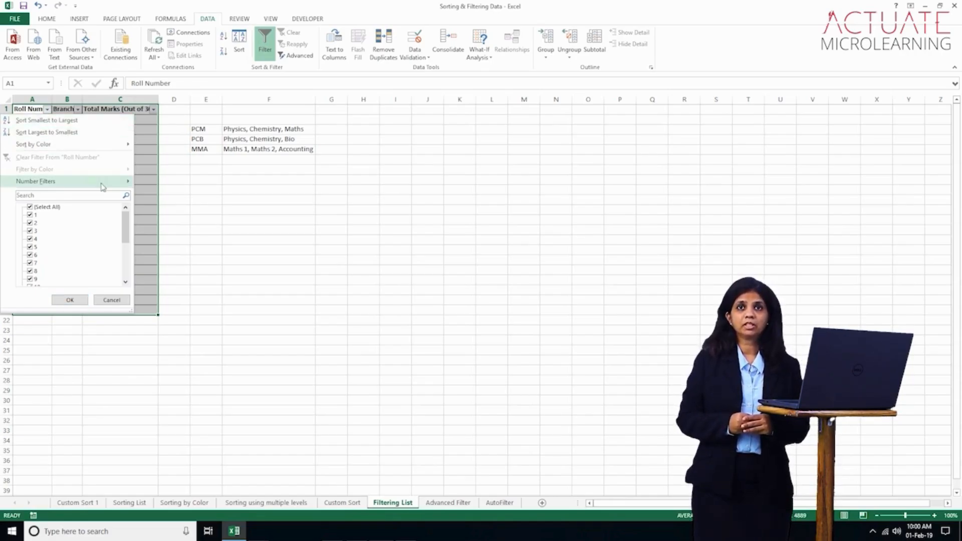
pyautogui.moveTo(102, 186)
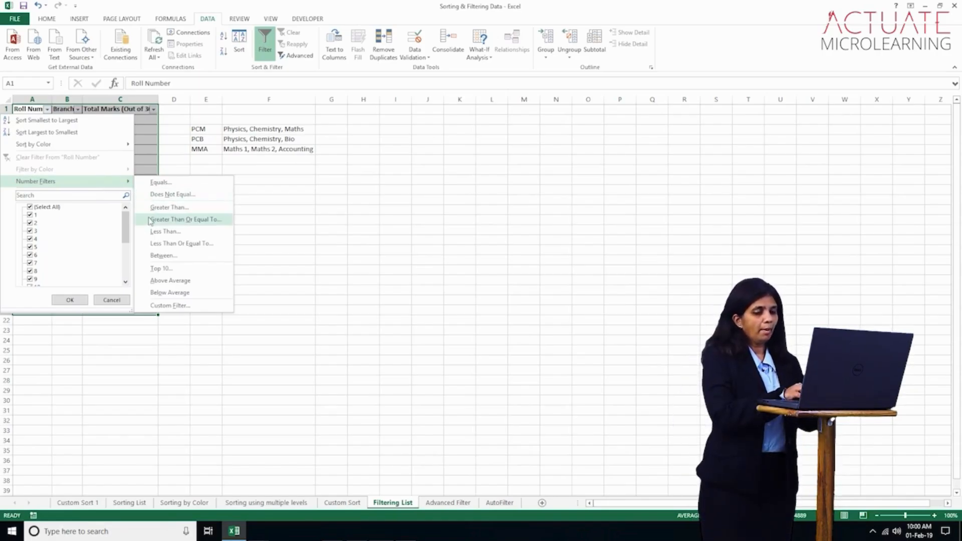
pyautogui.click(195, 274)
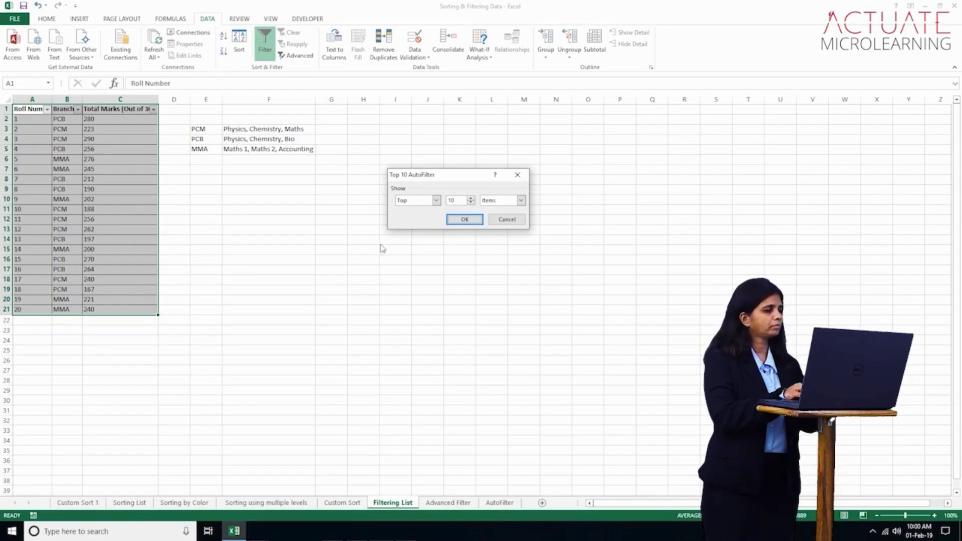
pyautogui.click(465, 219)
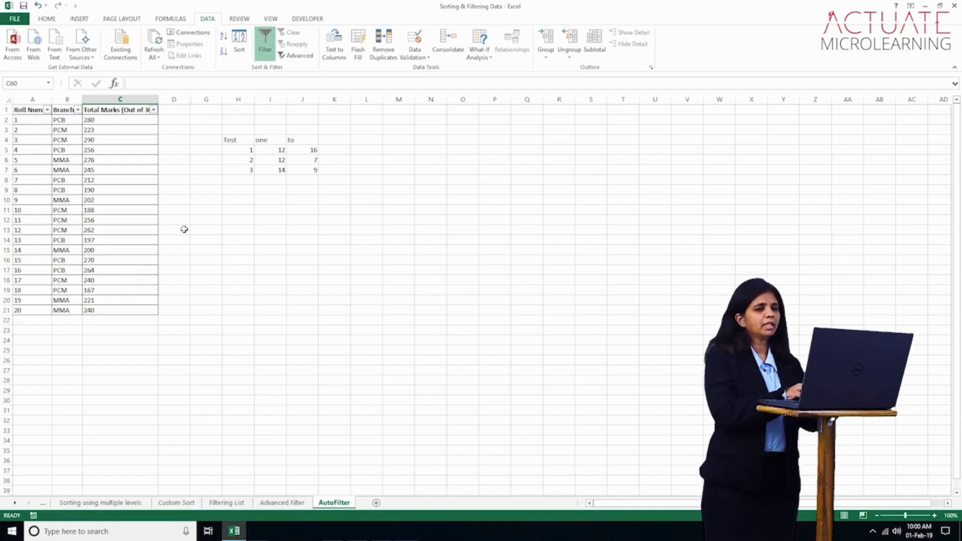
# On the AutoFilter sheet, select the header cells Test, one and to in H4:J4
pyautogui.click(235, 141)
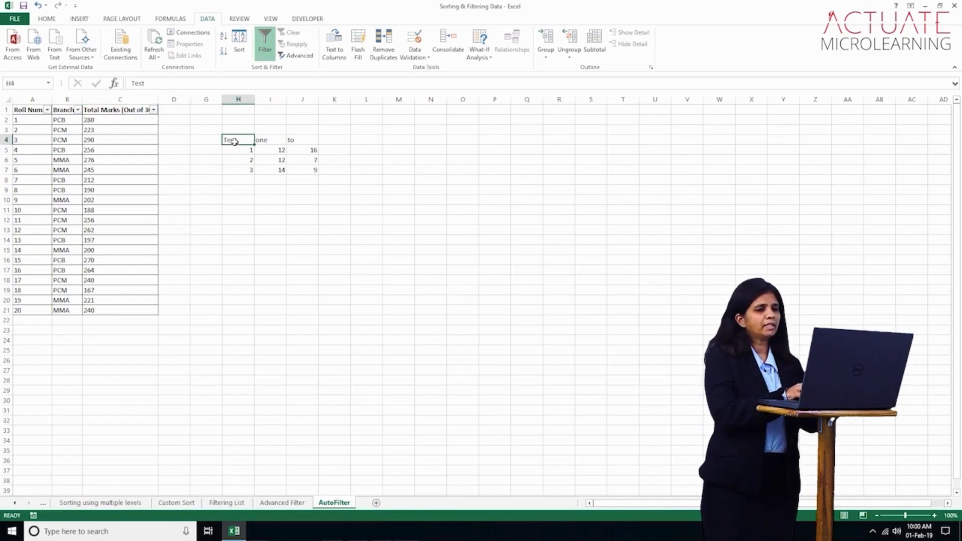
pyautogui.moveTo(235, 142); pyautogui.dragTo(293, 142)
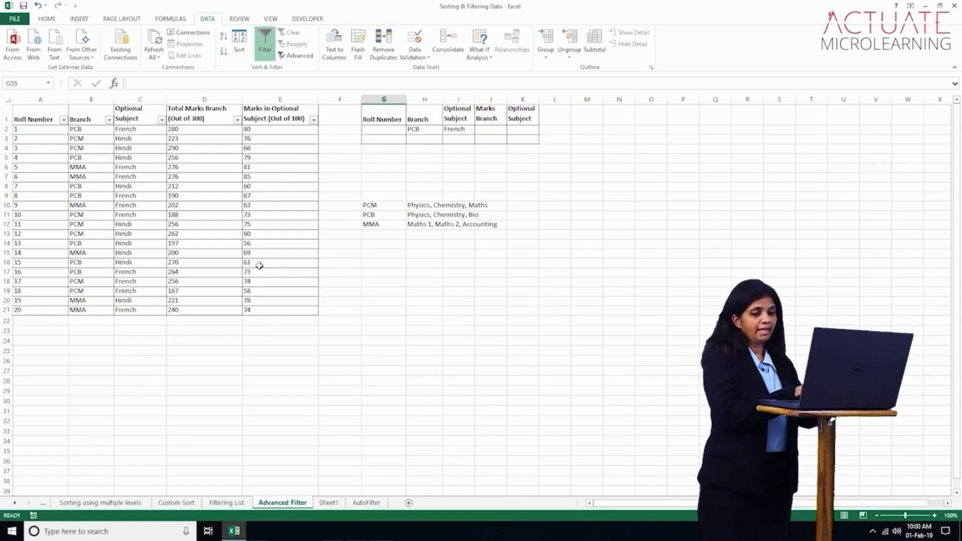
# On the Advanced Filter sheet, filter the list A1:E21 in place with the criteria range G1:K2 for PCB and French
pyautogui.click(289, 58)
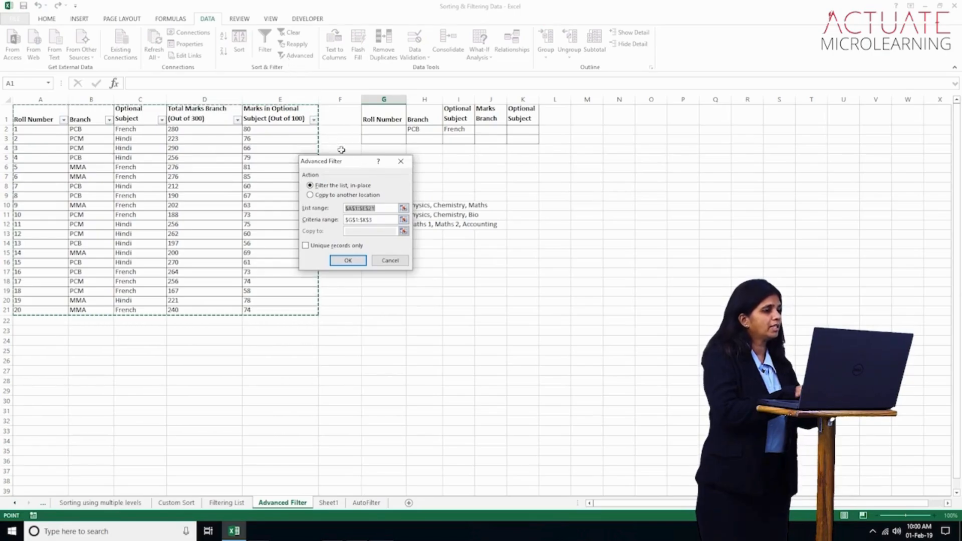
pyautogui.click(379, 218)
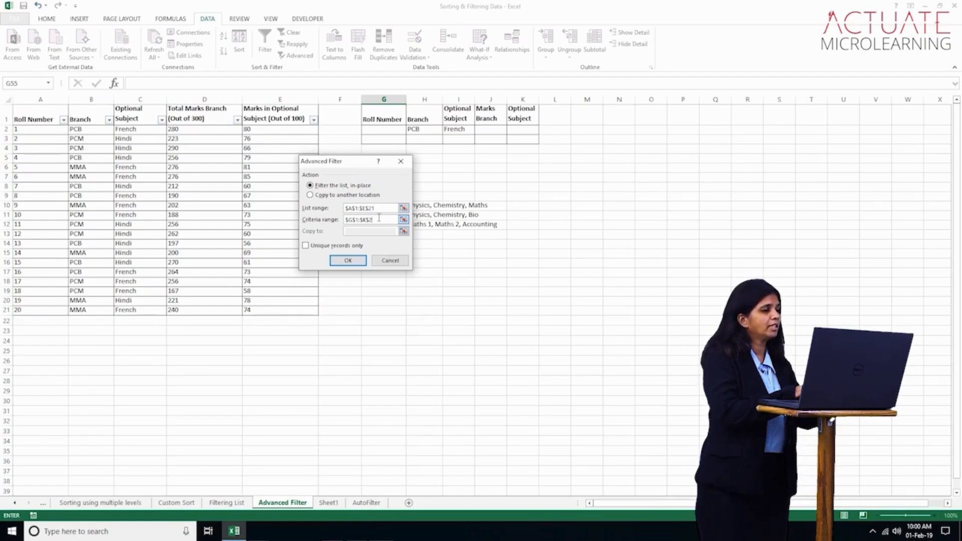
pyautogui.click(348, 261)
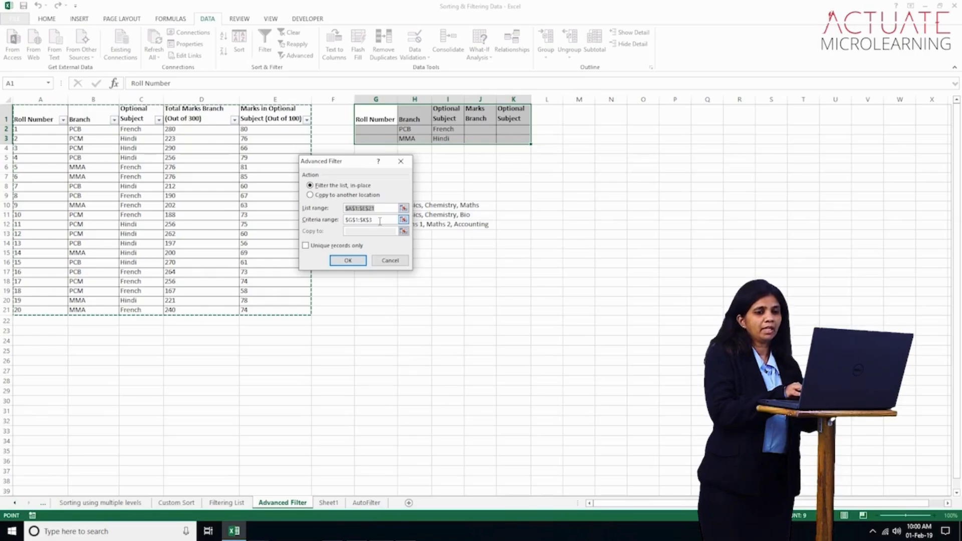
# Apply the advanced filter in place with criteria range G1:K3, covering PCB with French or MMA with Hindi
pyautogui.click(361, 261)
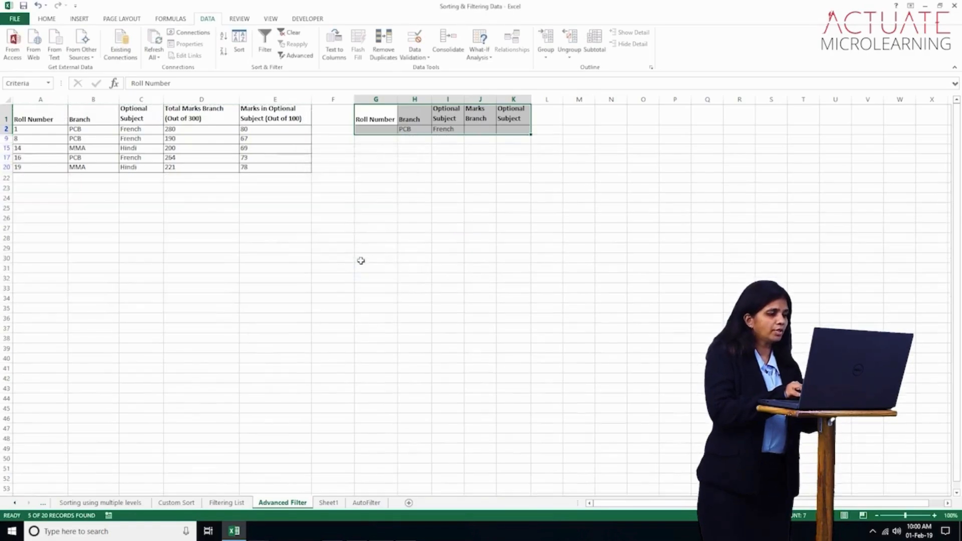